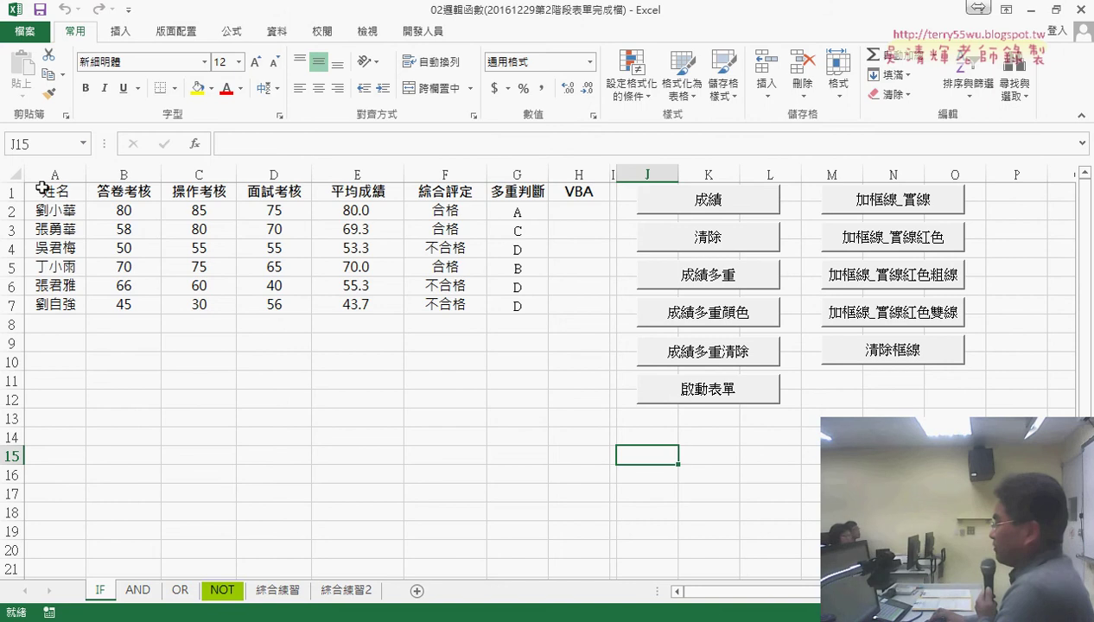
Drag-select cells A1 through G7, covering the six-student grade table.
{"action": "left_click_drag", "start_coordinate": [43, 191], "coordinate": [501, 309]}
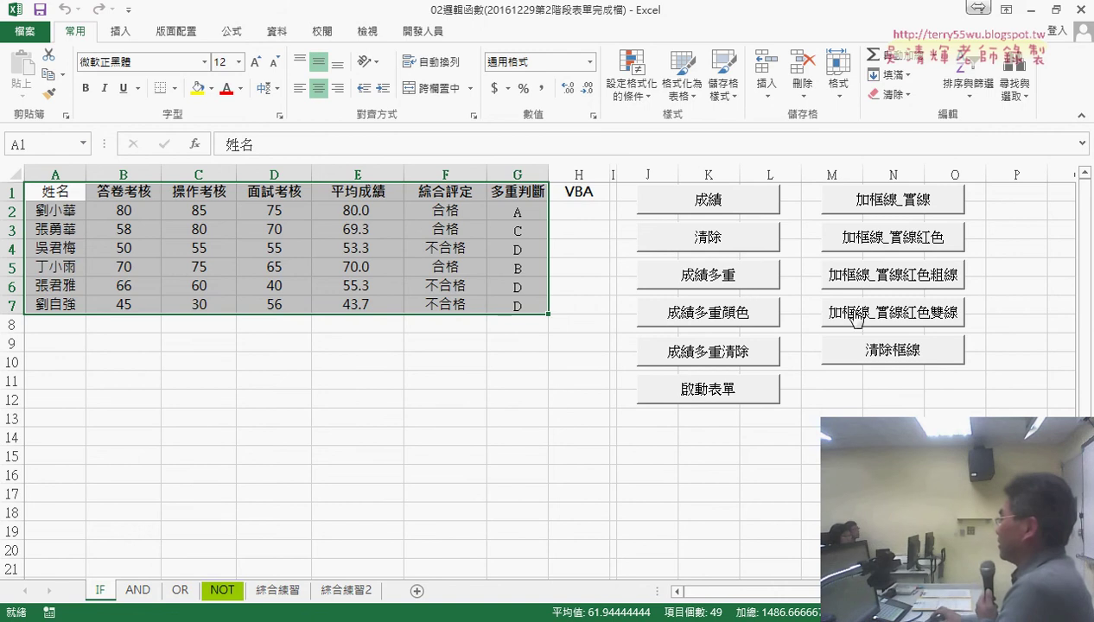
{"action": "left_click", "coordinate": [1019, 229]}
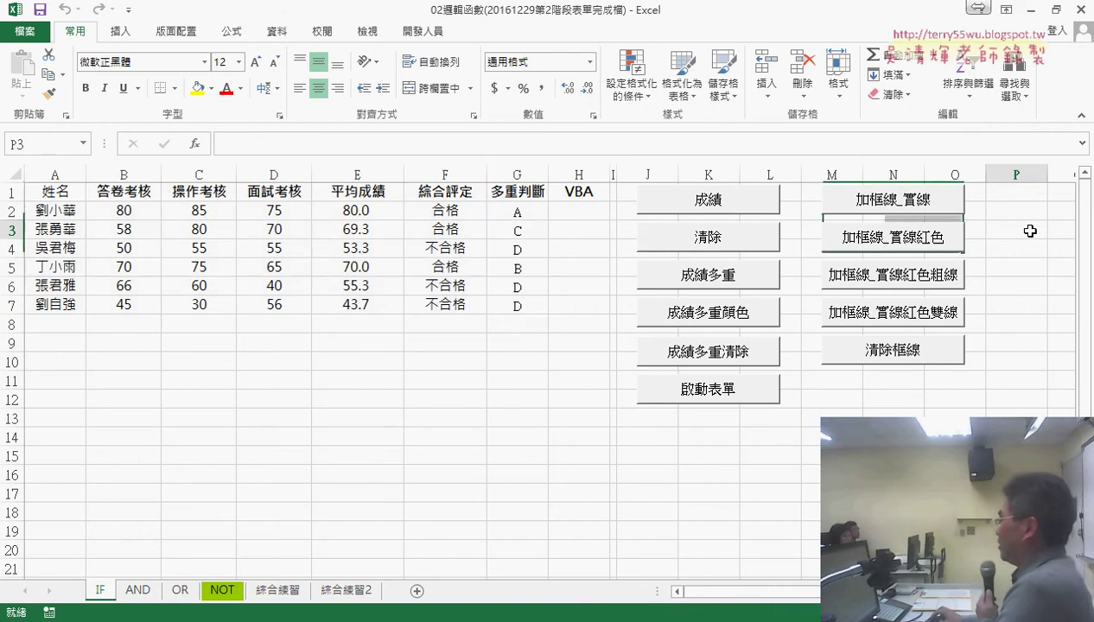
{"action": "left_click", "coordinate": [926, 208]}
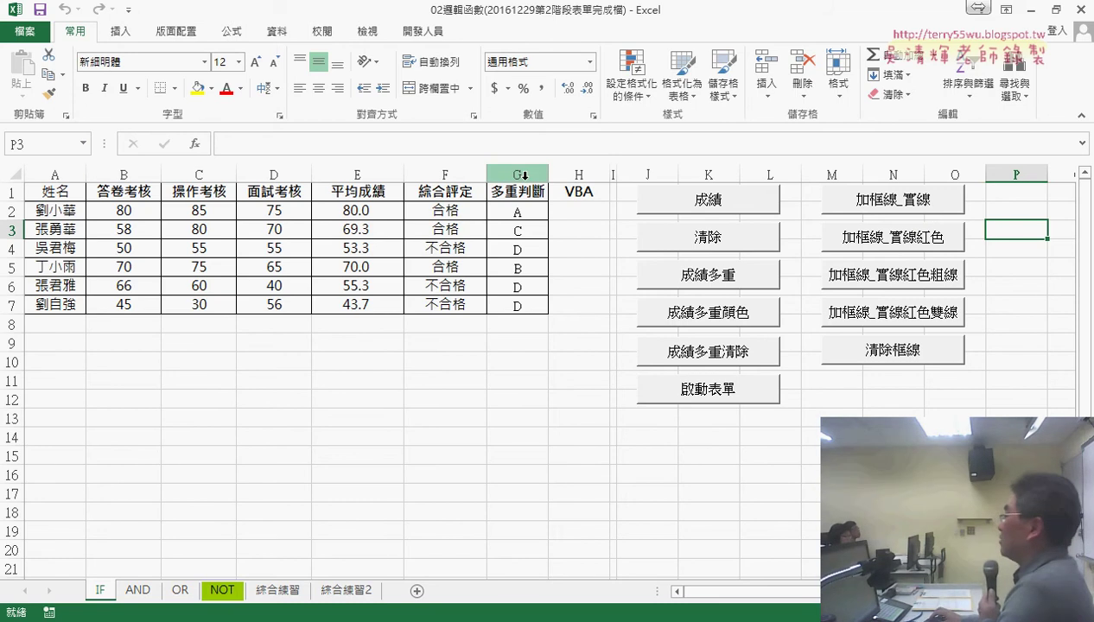
{"action": "left_click", "coordinate": [899, 350]}
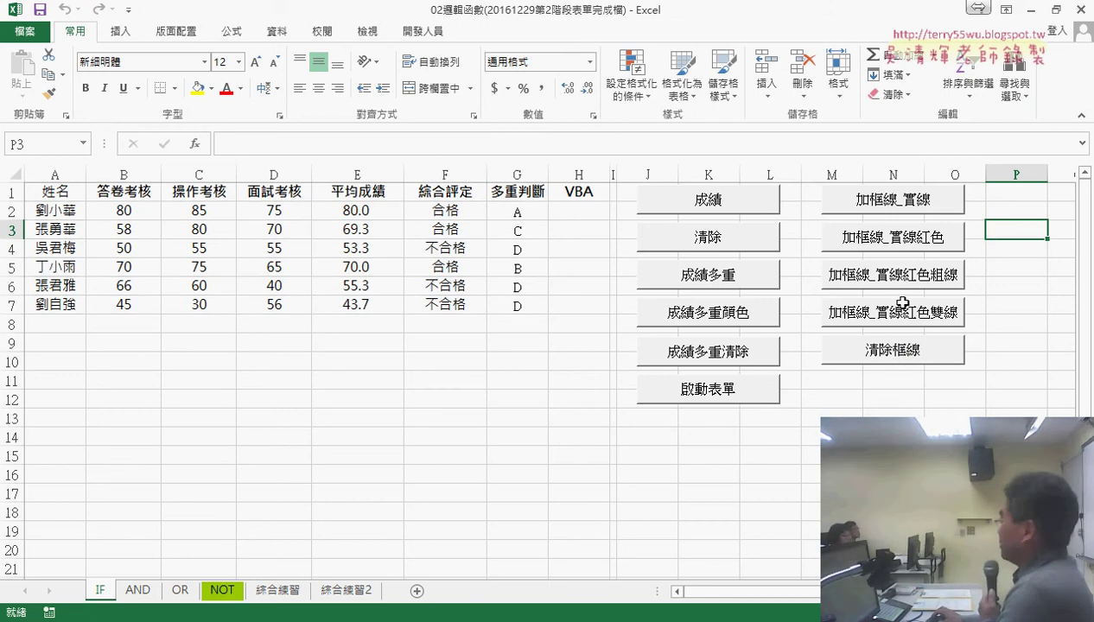
{"action": "left_click", "coordinate": [898, 208]}
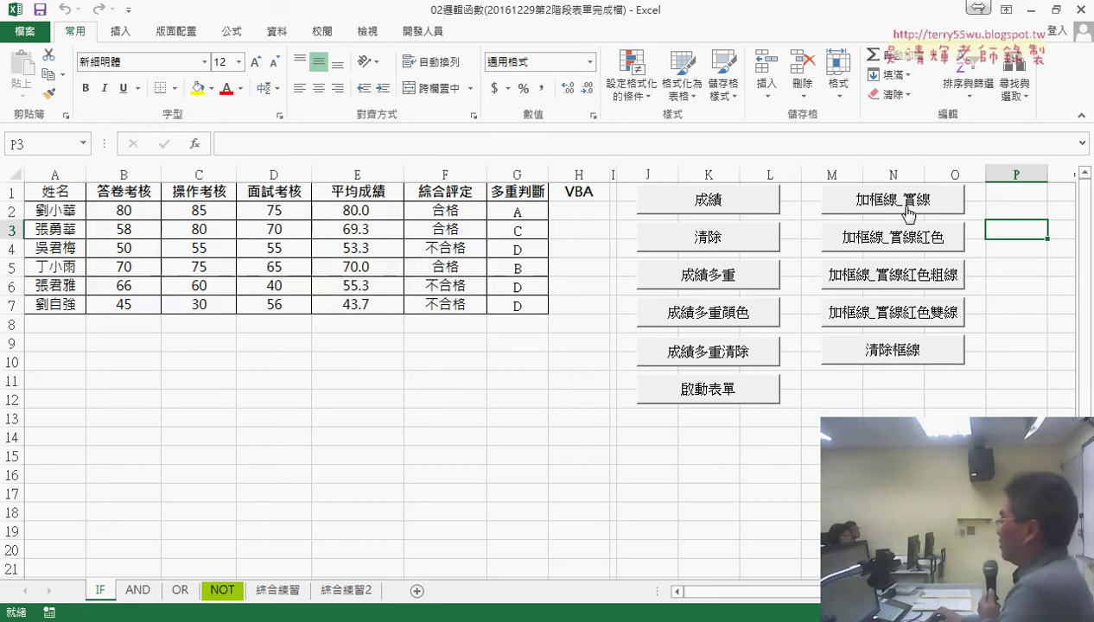
{"action": "left_click", "coordinate": [890, 350]}
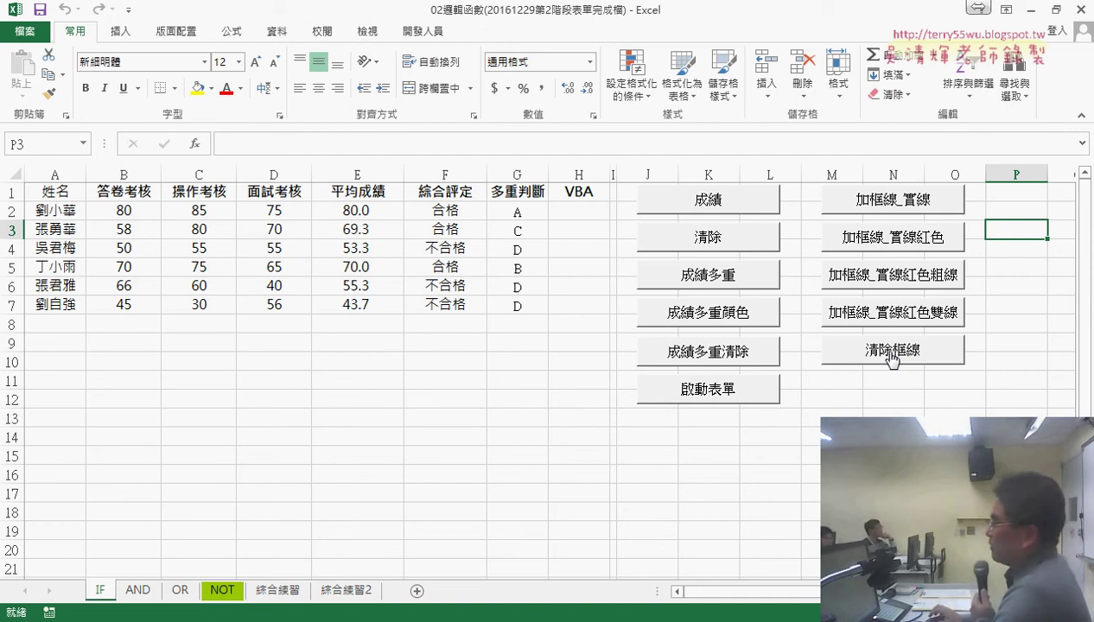
{"action": "mouse_move", "coordinate": [52, 196]}
{"action": "left_mouse_down"}
{"action": "mouse_move", "coordinate": [318, 293]}
{"action": "mouse_move", "coordinate": [528, 311]}
{"action": "left_mouse_up"}
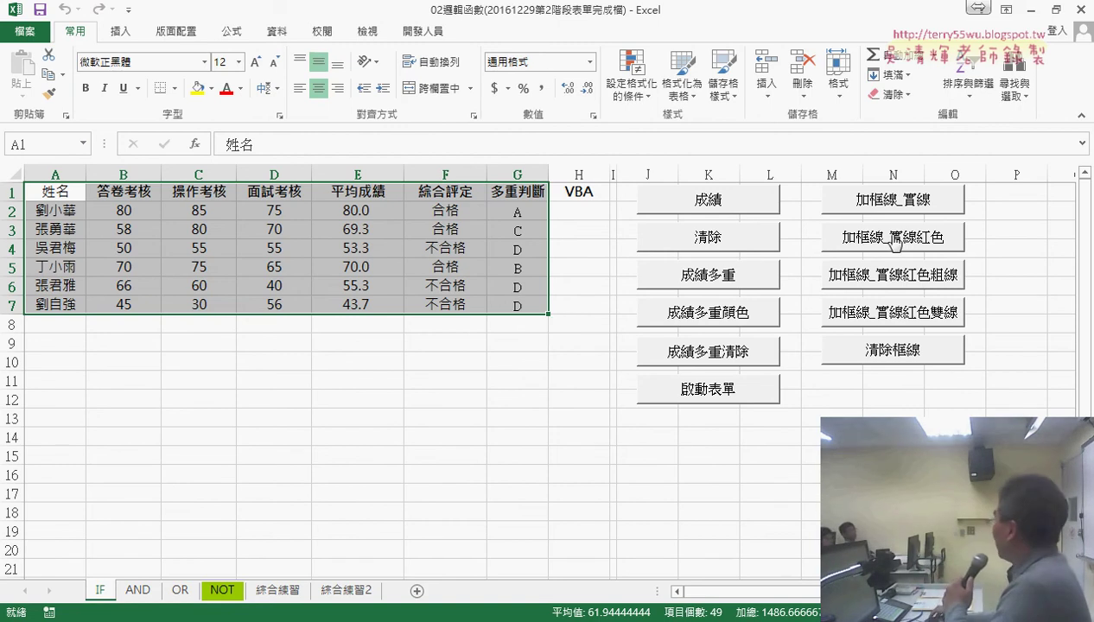
{"action": "left_click", "coordinate": [999, 270]}
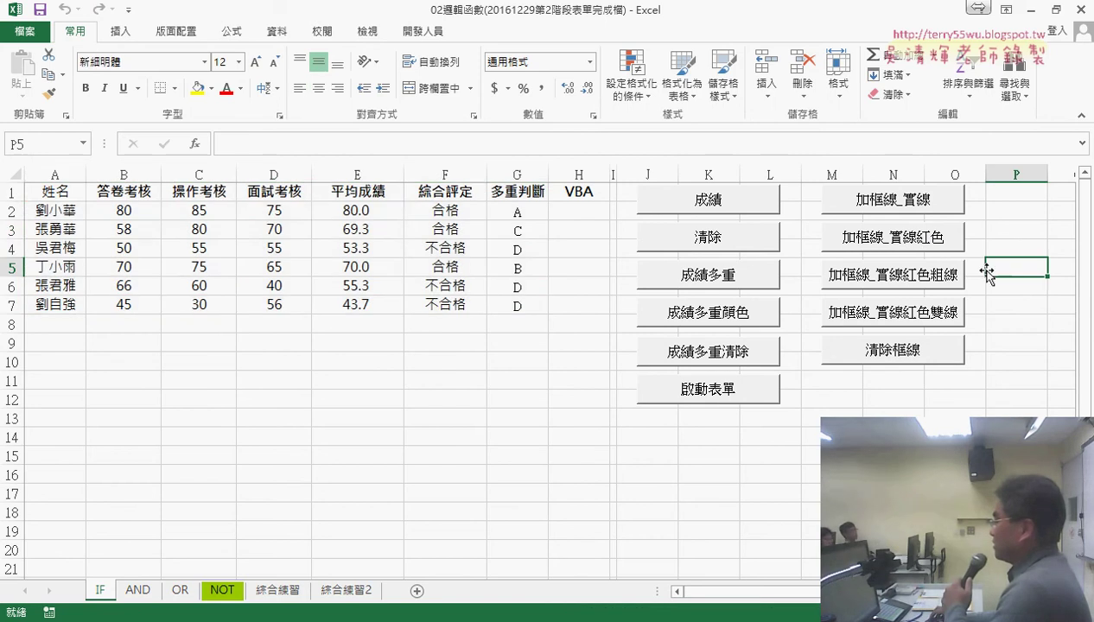
{"action": "left_click", "coordinate": [906, 249]}
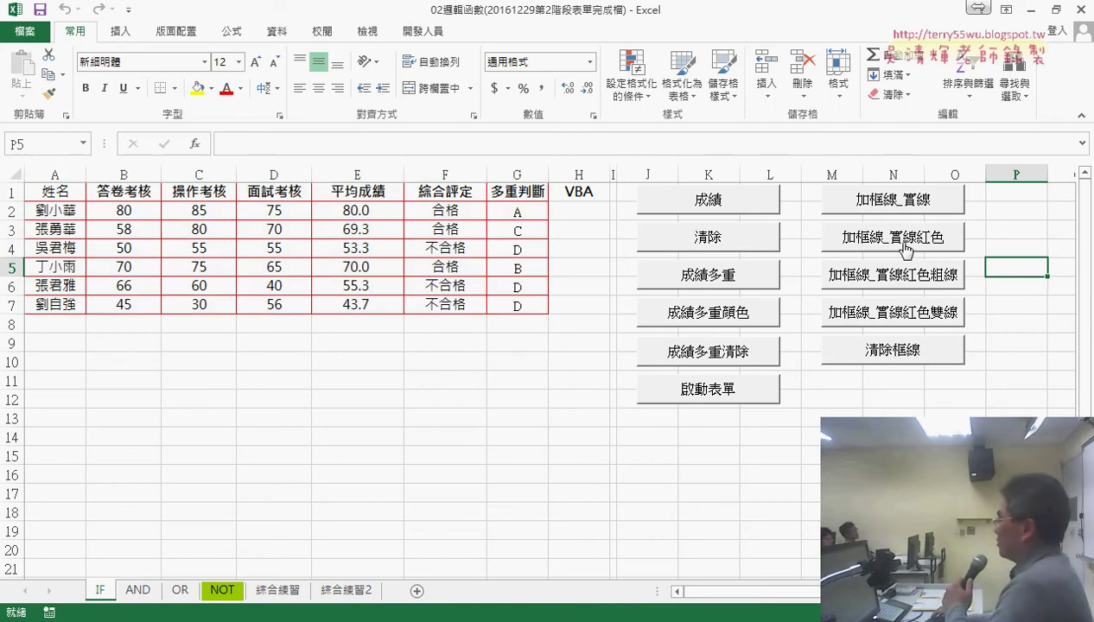
{"action": "left_click", "coordinate": [899, 358]}
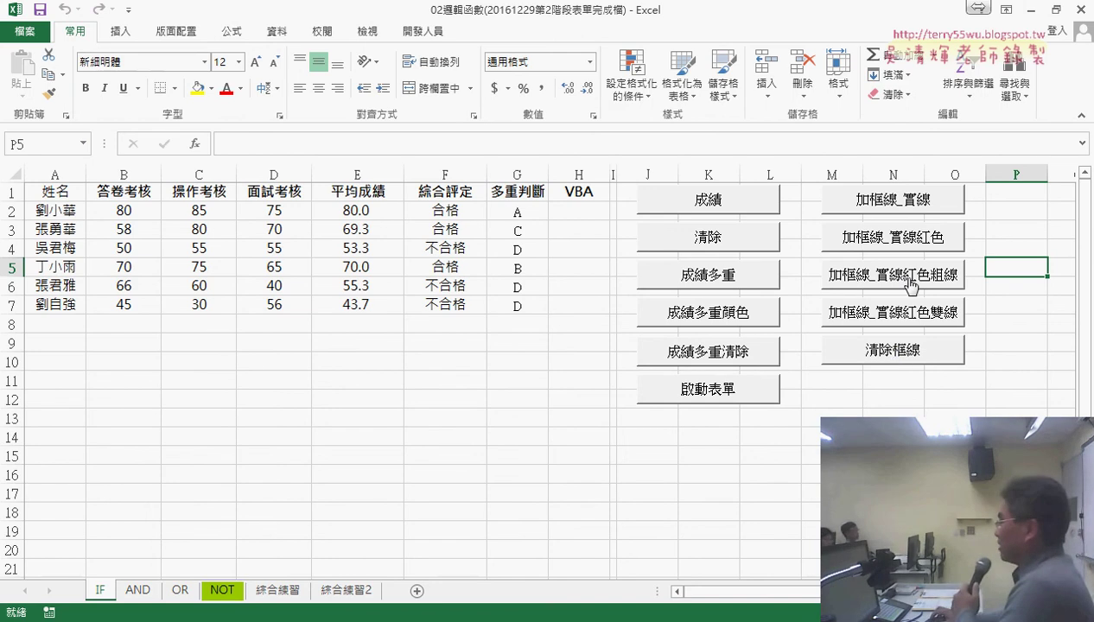
{"action": "left_click", "coordinate": [918, 251]}
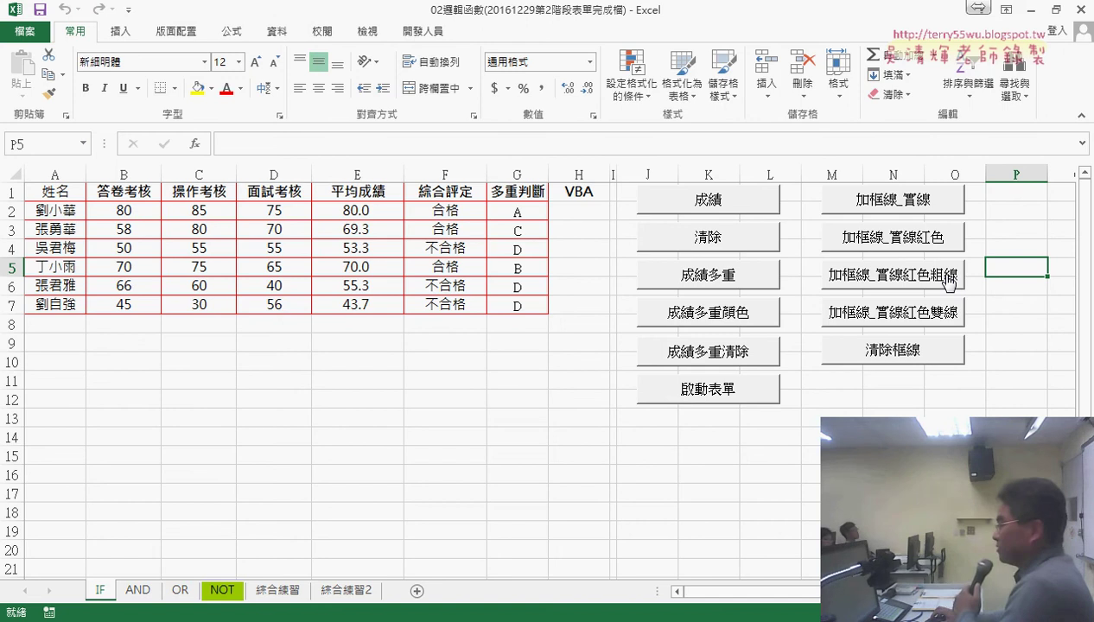
{"action": "left_click", "coordinate": [949, 277]}
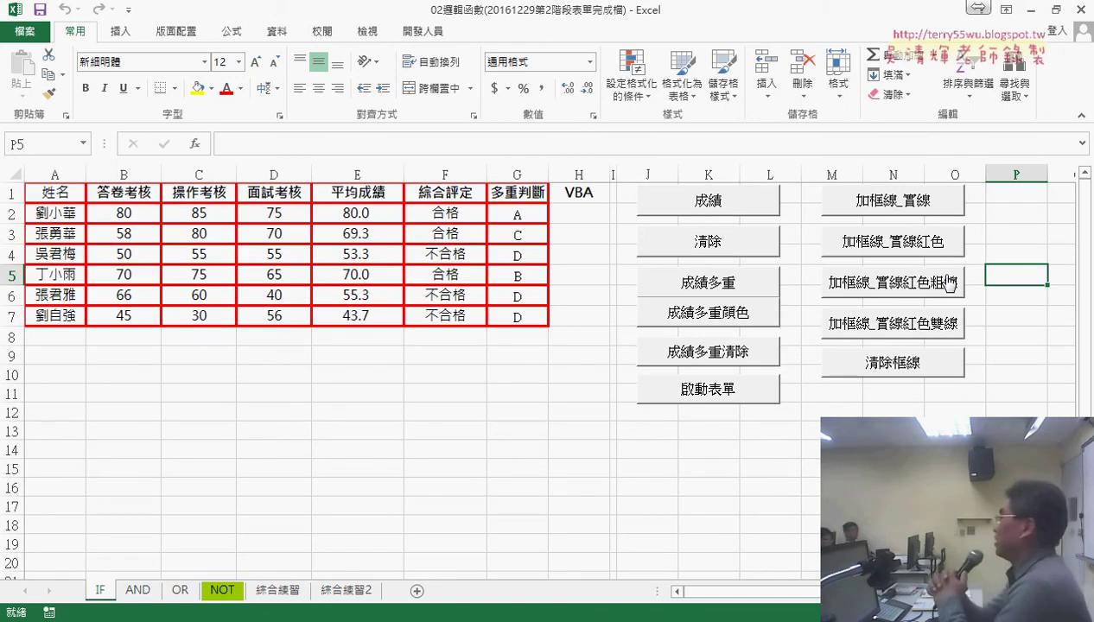
{"action": "left_click", "coordinate": [922, 378]}
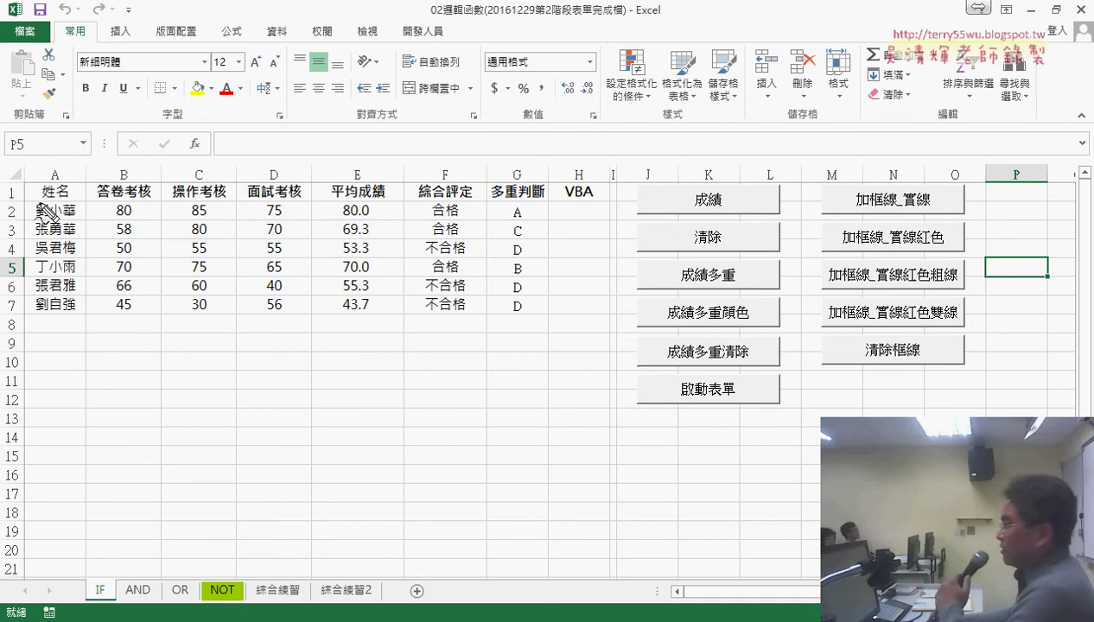
Pen-mark the header row and column A edges, clear the marks, then run 加框線_實線紅色雙線.
{"action": "left_click_drag", "start_coordinate": [35, 204], "coordinate": [593, 197]}
{"action": "left_click_drag", "start_coordinate": [34, 207], "coordinate": [591, 210]}
{"action": "left_click_drag", "start_coordinate": [78, 180], "coordinate": [81, 309]}
{"action": "left_click_drag", "start_coordinate": [84, 181], "coordinate": [82, 311]}
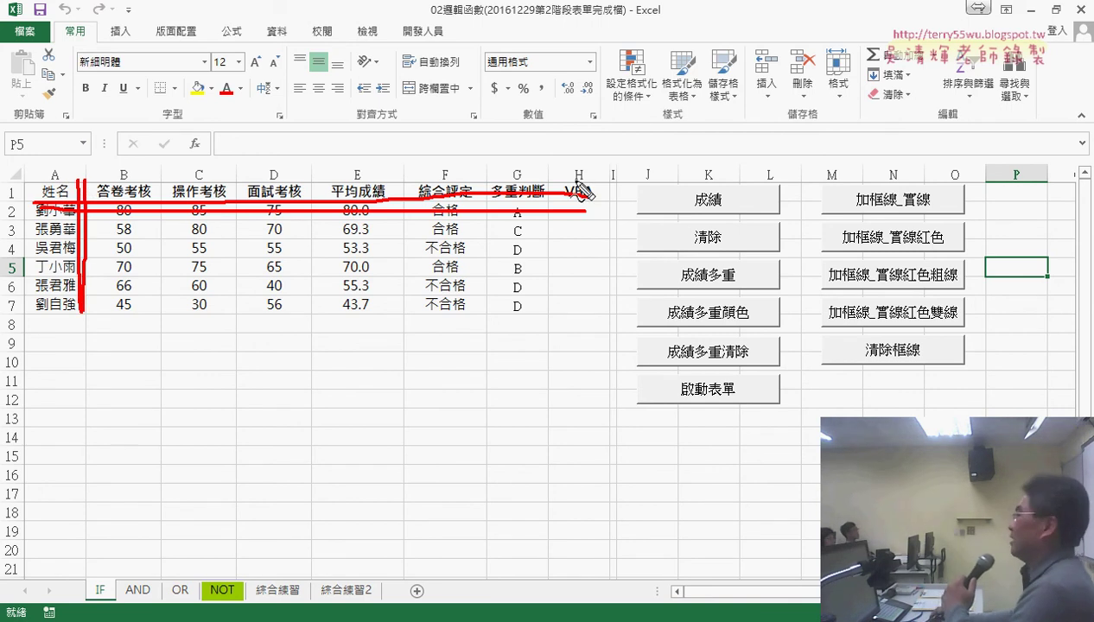
{"action": "key", "text": "Escape"}
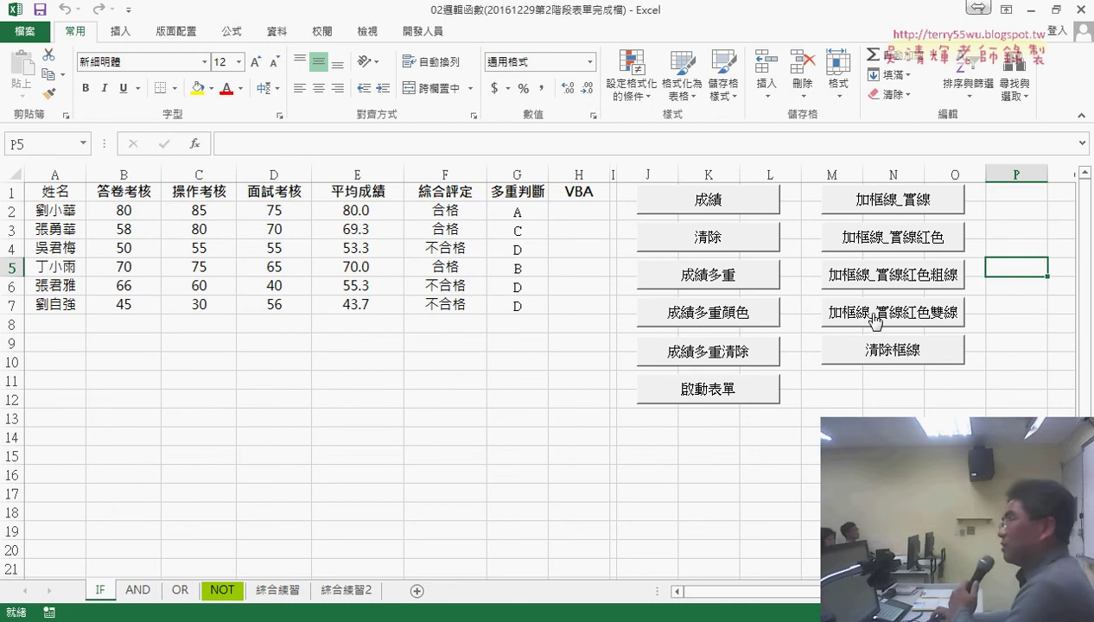
{"action": "left_click", "coordinate": [942, 316]}
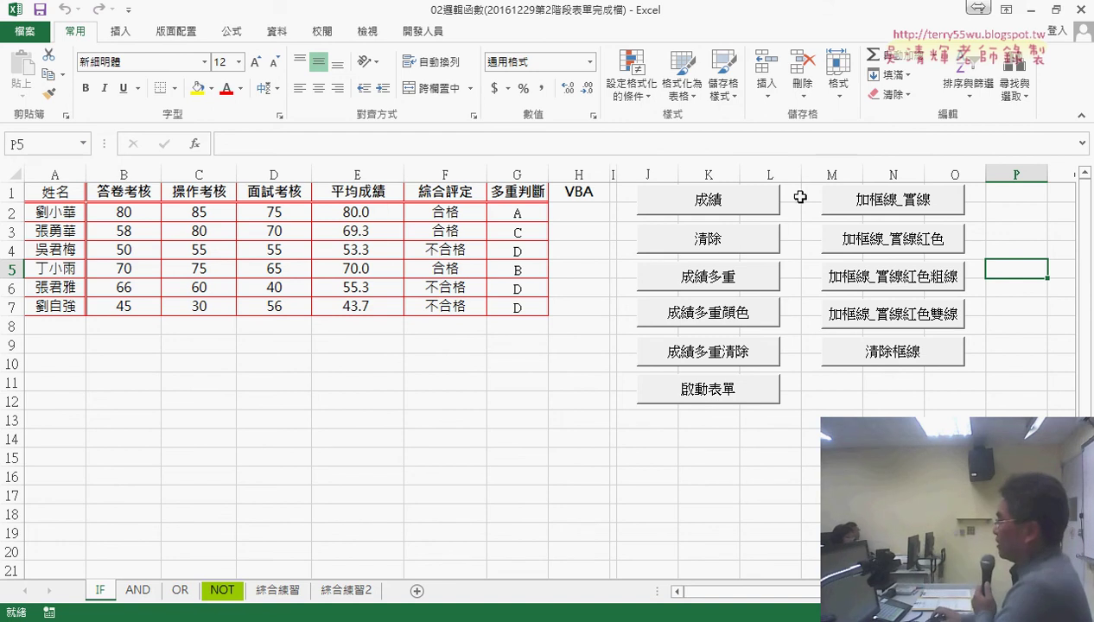
Open the 加框線_實線 button's macro via 指定巨集 > 編輯, entering the VBAProject password.
{"action": "right_click", "coordinate": [899, 203]}
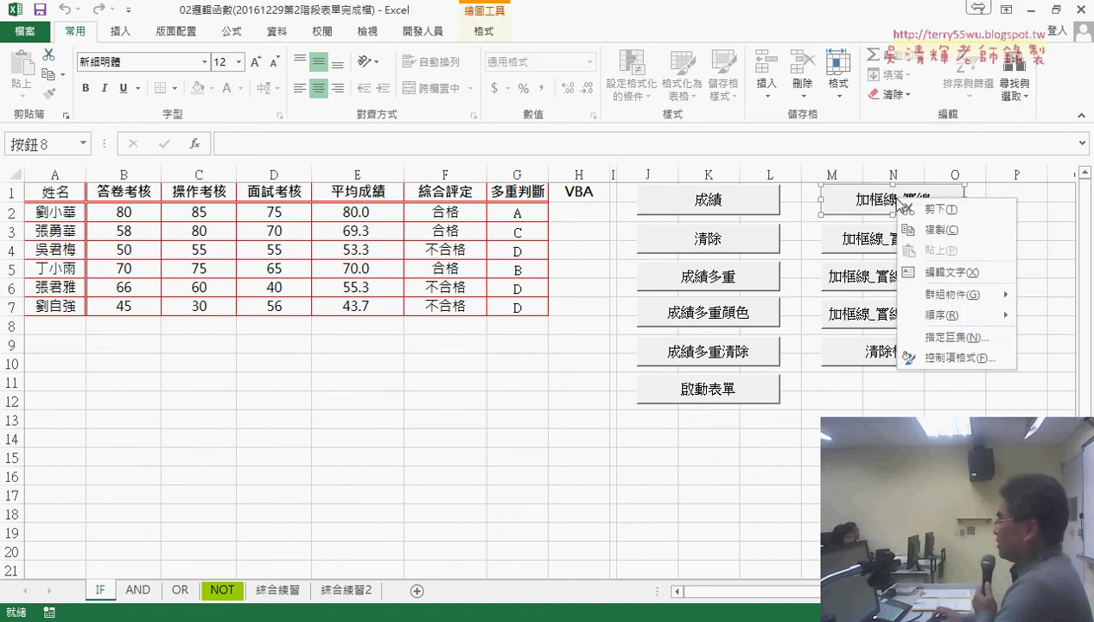
{"action": "left_click", "coordinate": [929, 340]}
{"action": "left_click", "coordinate": [1046, 208]}
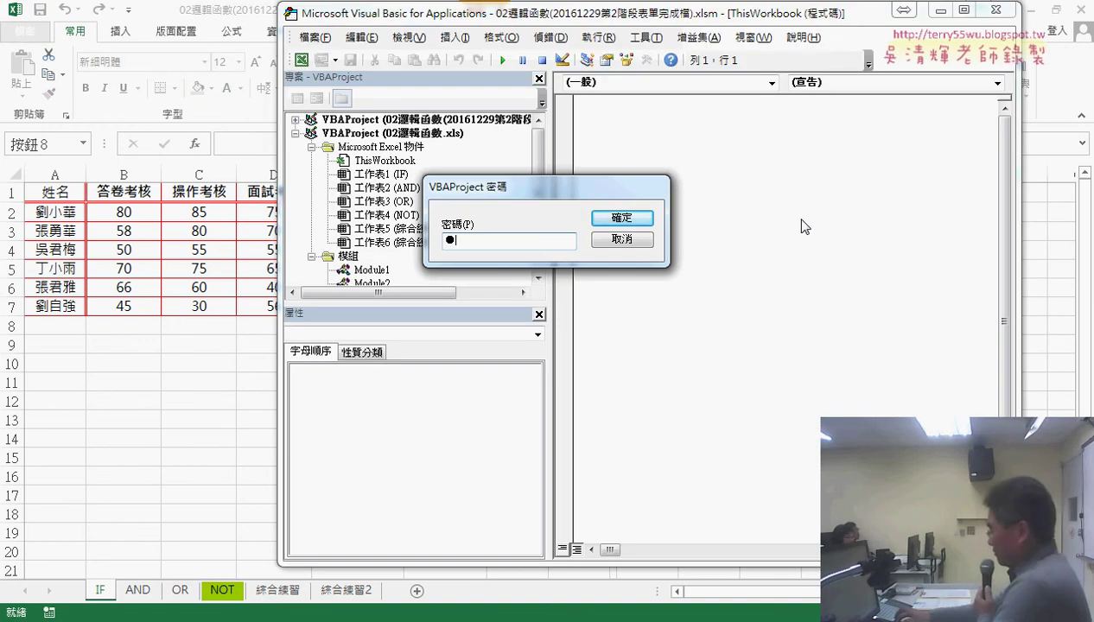
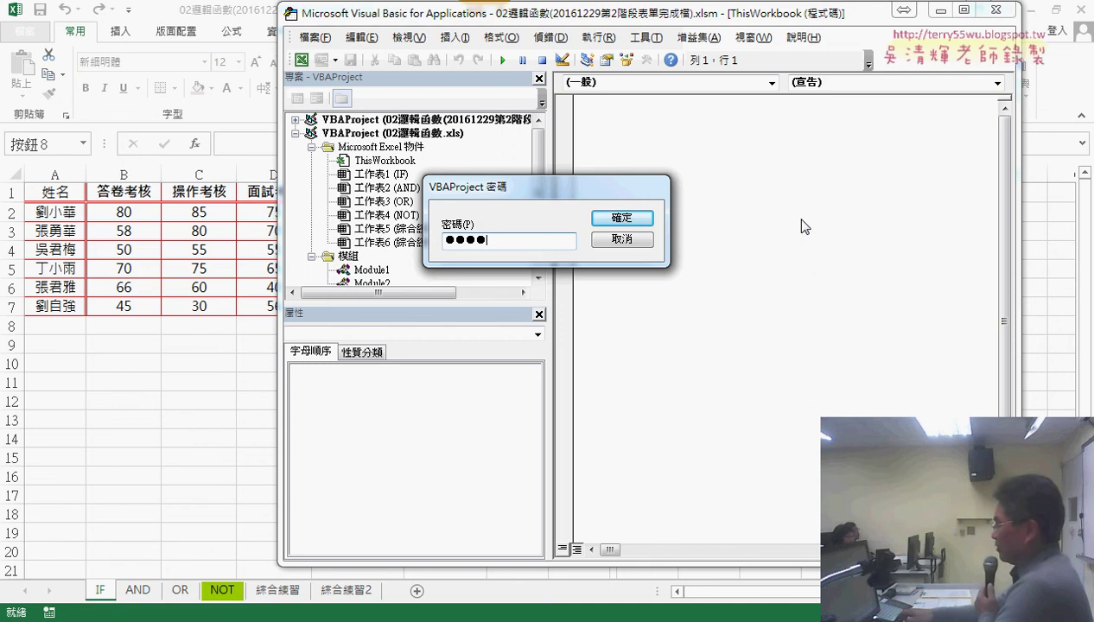
{"action": "key", "text": "Return"}
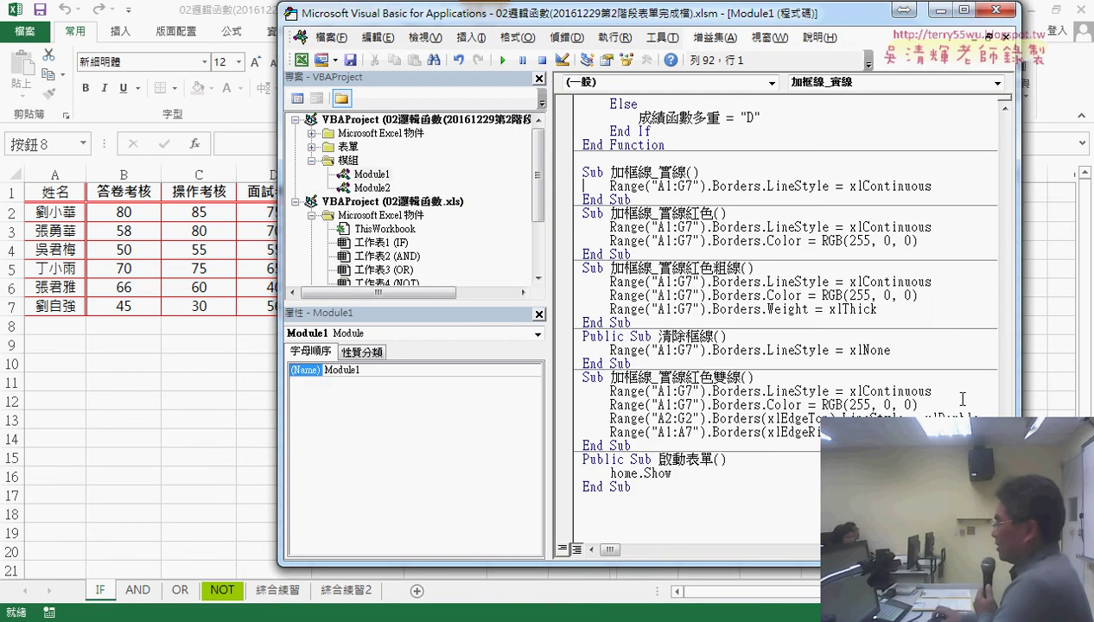
{"action": "scroll", "coordinate": [777, 311], "scroll_direction": "up", "scroll_amount": 2}
{"action": "scroll", "coordinate": [777, 312], "scroll_direction": "up", "scroll_amount": 1}
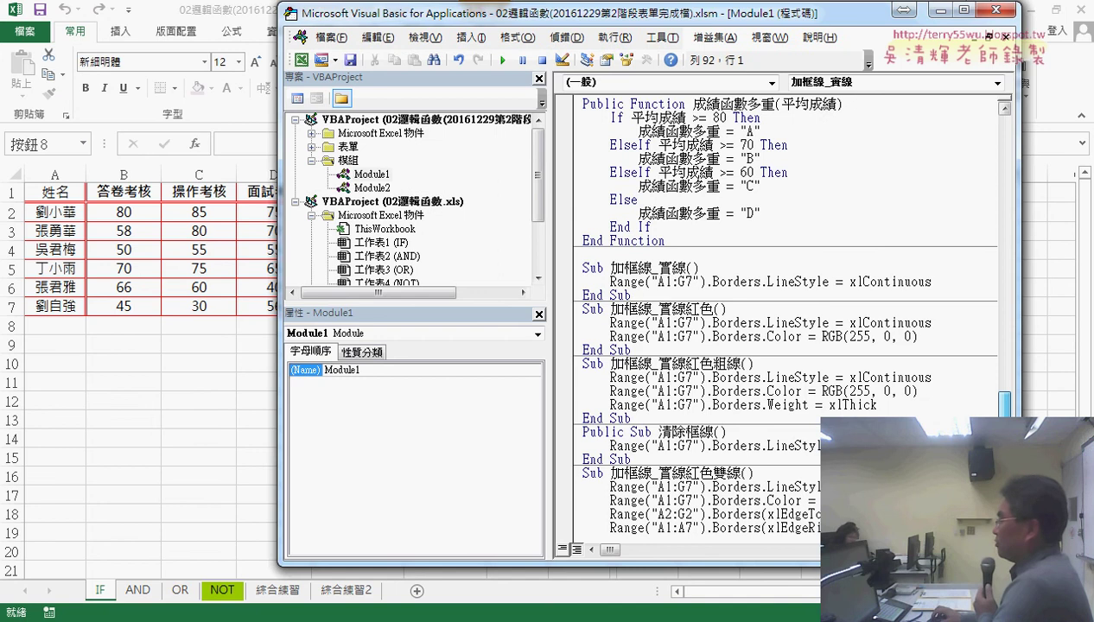
{"action": "scroll", "coordinate": [827, 268], "scroll_direction": "down", "scroll_amount": 1}
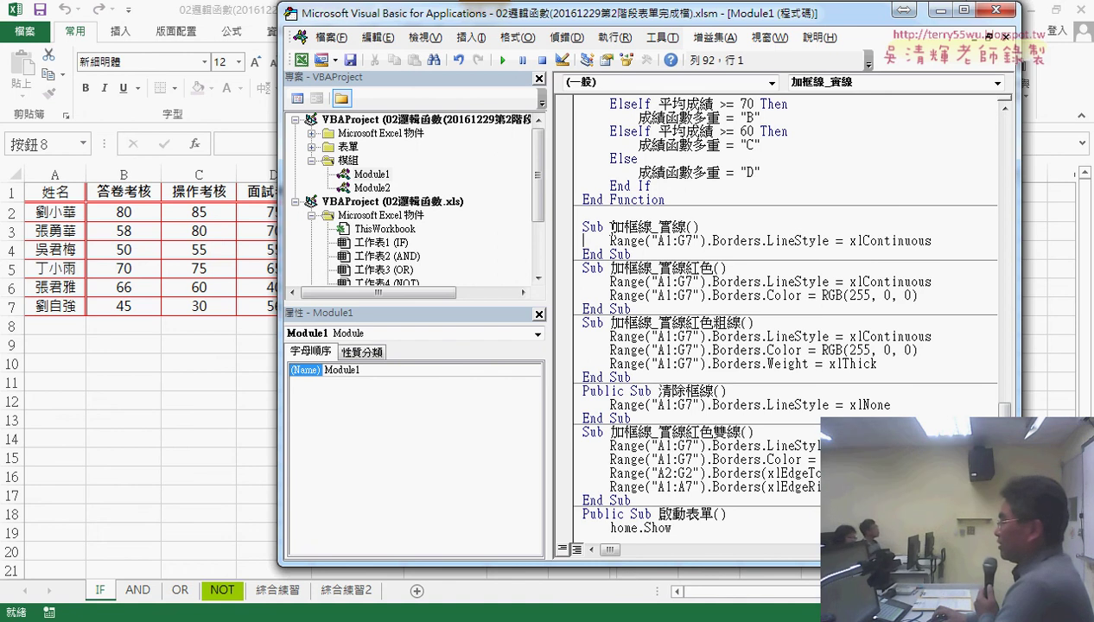
In 加框線_實線, replace '.Borders.LineStyle = xlContinuous' with just '.' after Range("A1:G7").
{"action": "left_click_drag", "start_coordinate": [611, 227], "coordinate": [684, 226]}
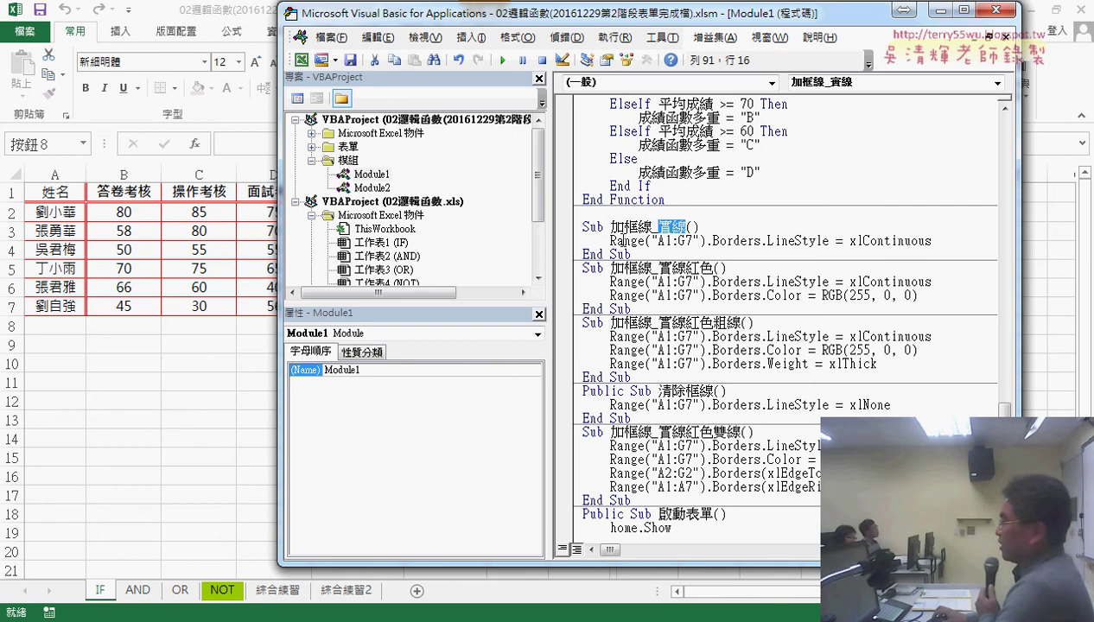
{"action": "left_click_drag", "start_coordinate": [652, 241], "coordinate": [699, 241]}
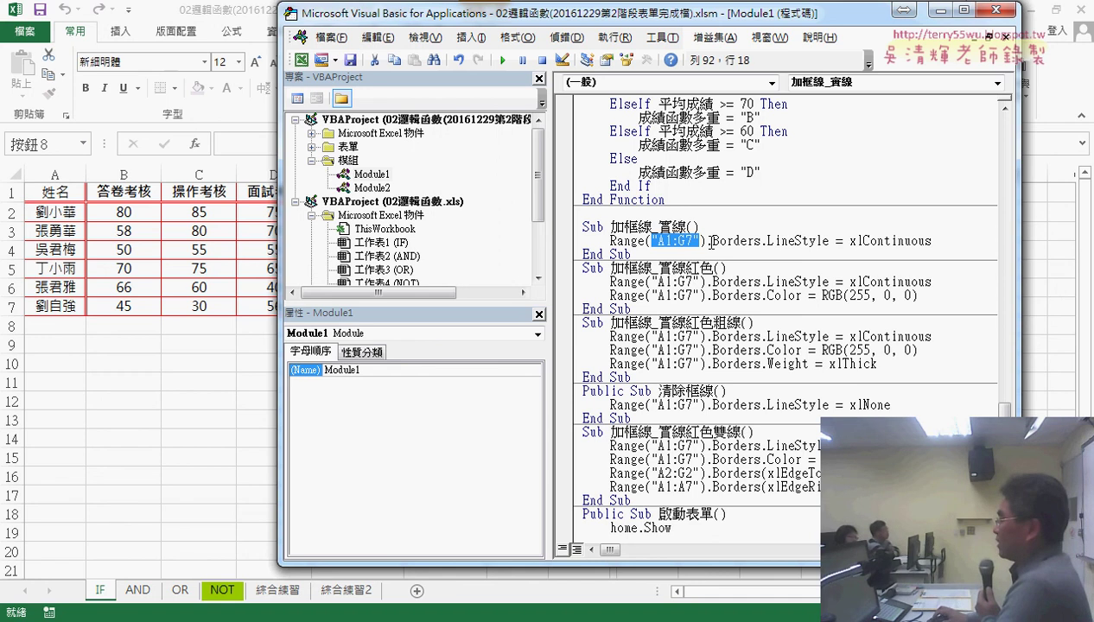
{"action": "left_click_drag", "start_coordinate": [710, 242], "coordinate": [945, 240]}
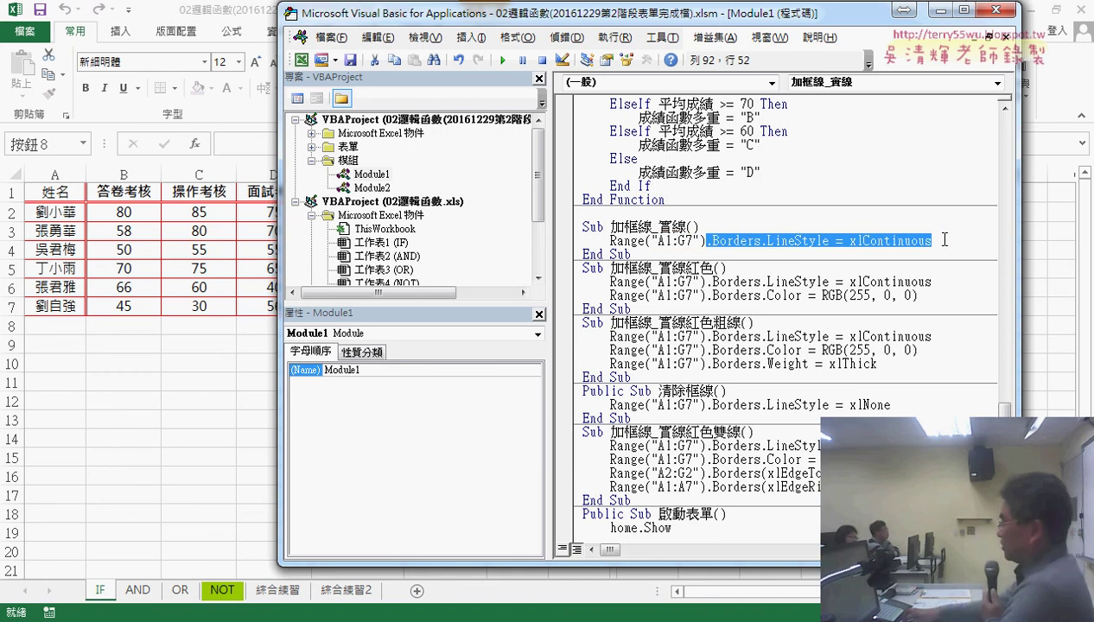
{"action": "type", "text": "."}
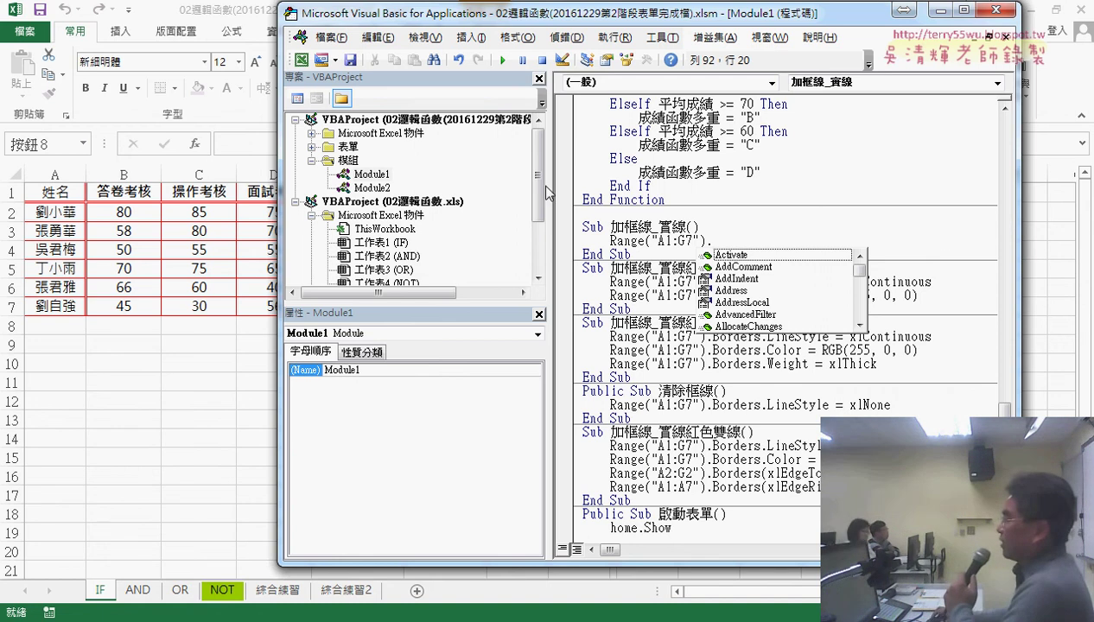
Widen the code pane and move the editor beside the sheet, discarding a first '.B' attempt.
{"action": "left_click_drag", "start_coordinate": [546, 192], "coordinate": [368, 201]}
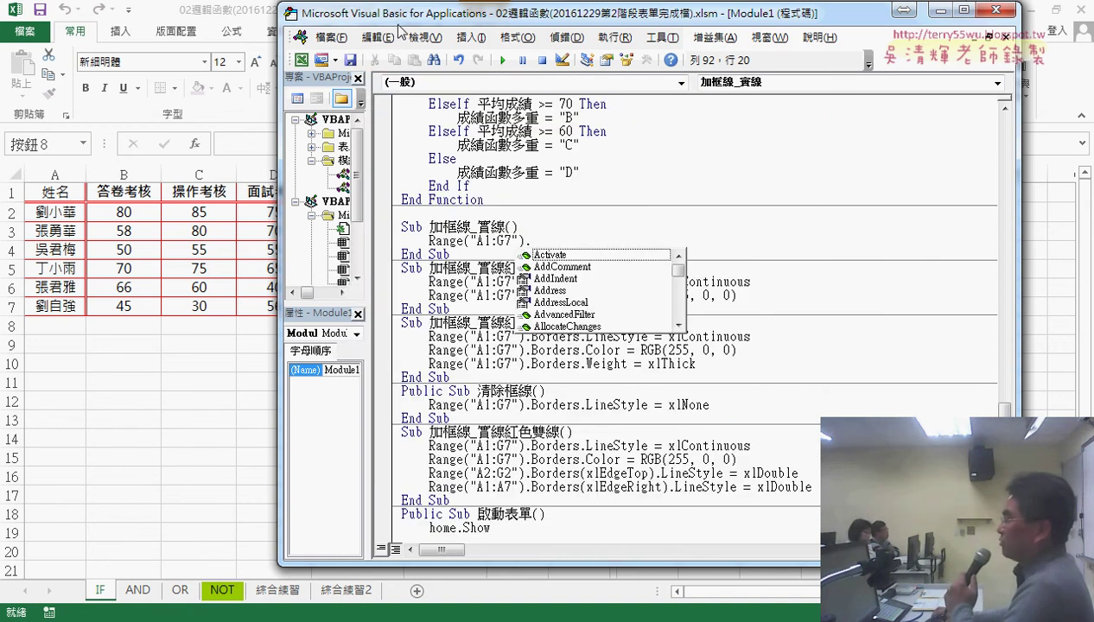
{"action": "left_click_drag", "start_coordinate": [399, 28], "coordinate": [593, 53]}
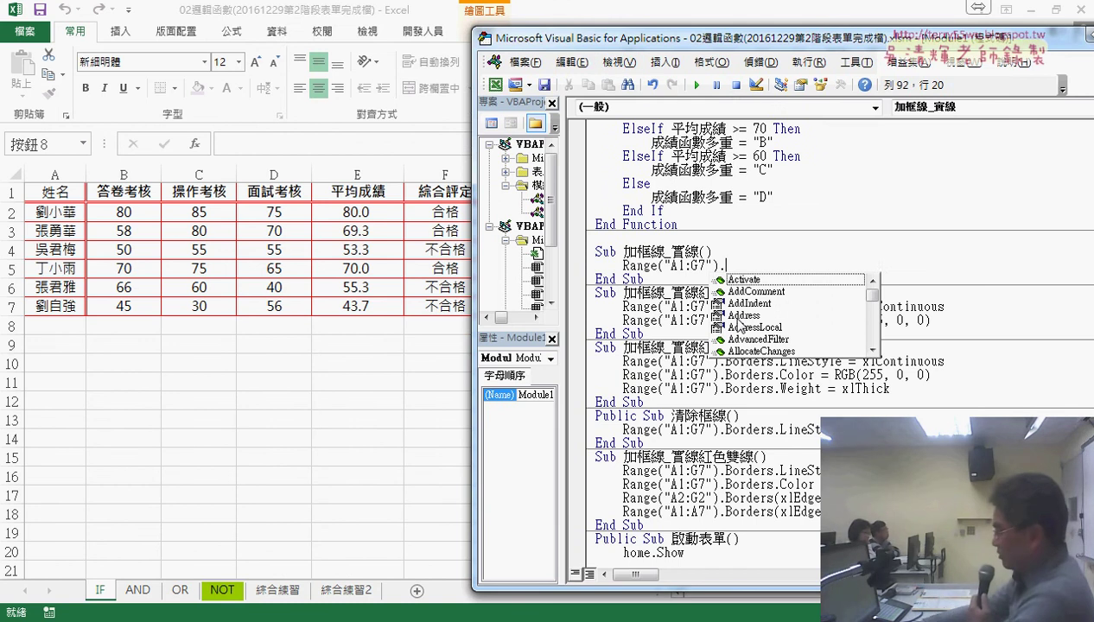
{"action": "type", "text": "B"}
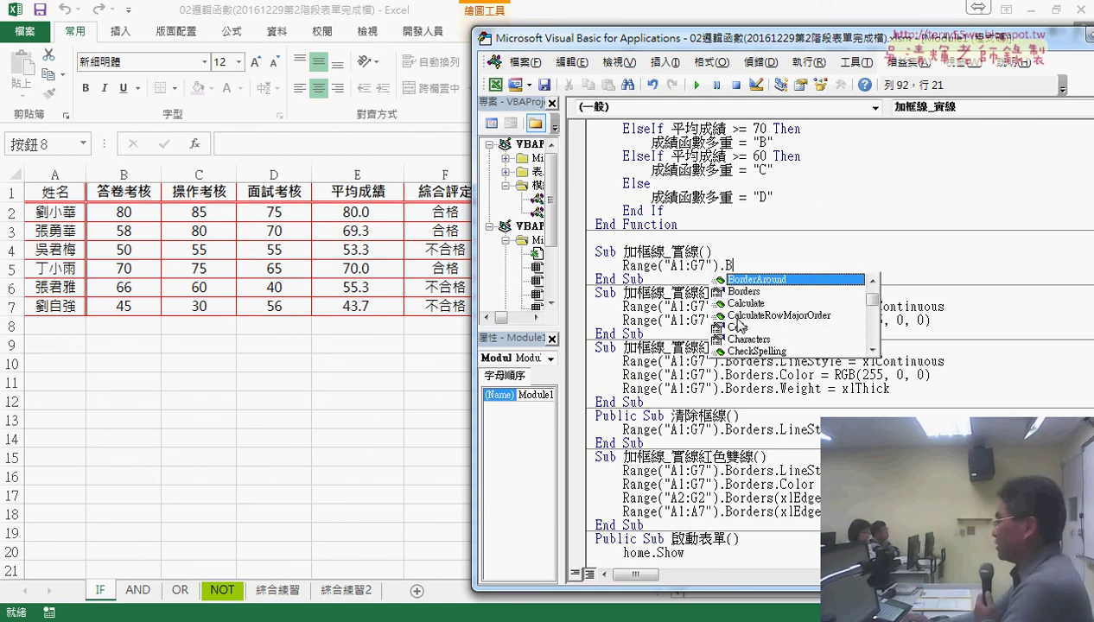
{"action": "key", "text": "Down"}
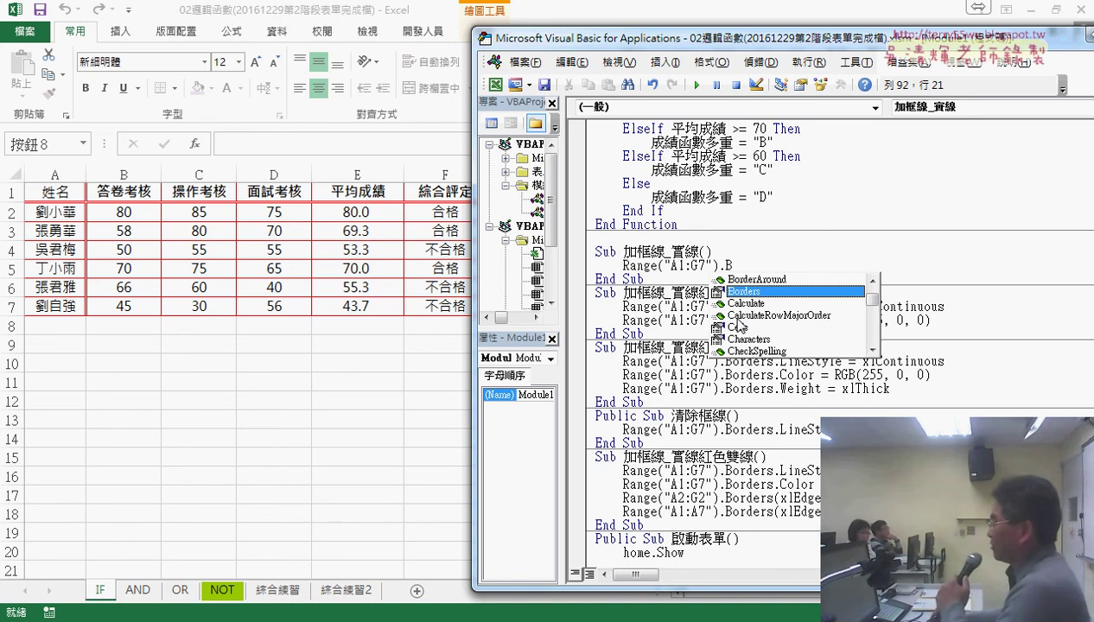
{"action": "left_click", "coordinate": [653, 266]}
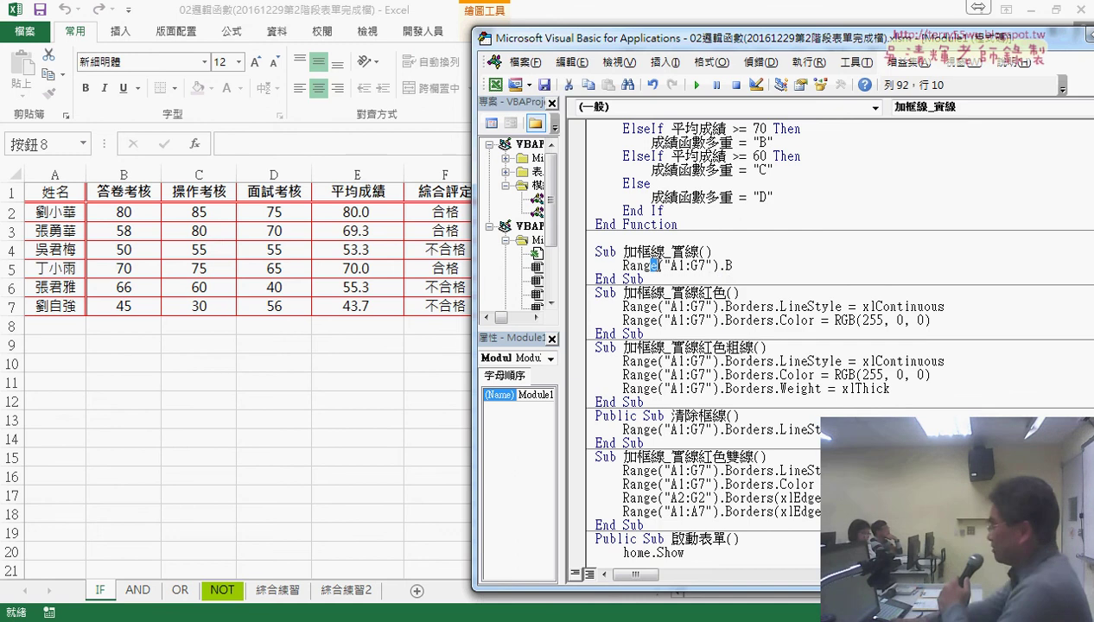
{"action": "left_click_drag", "start_coordinate": [733, 265], "coordinate": [715, 268]}
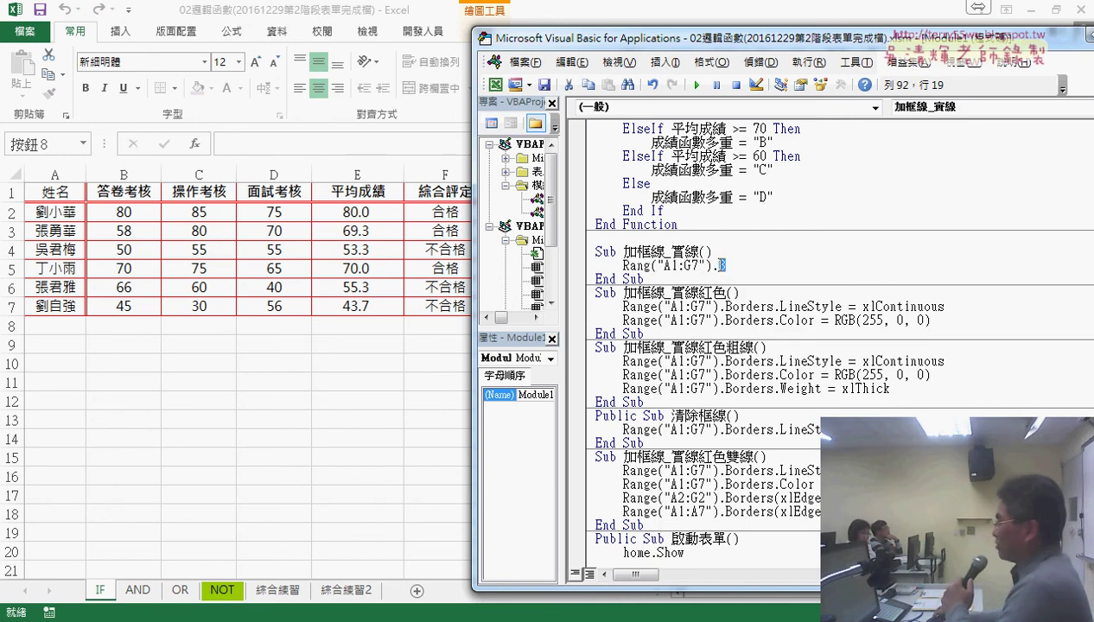
{"action": "key", "text": "BackSpace"}
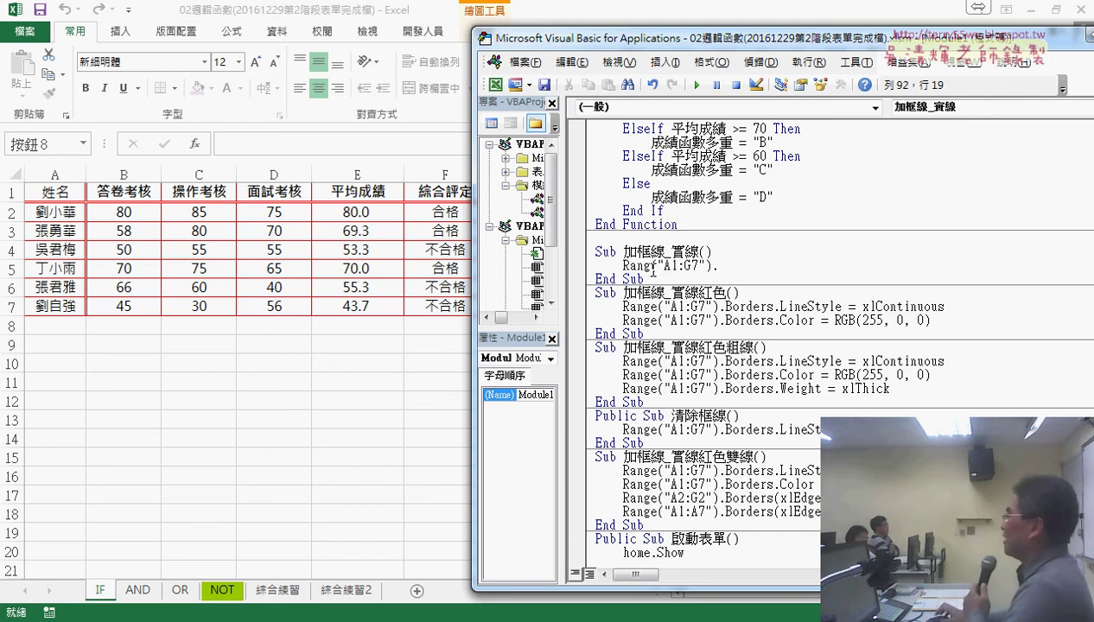
Build the line as Range("A1:G7").Borders.LineStyle= using IntelliSense suggestions.
{"action": "left_click", "coordinate": [655, 268]}
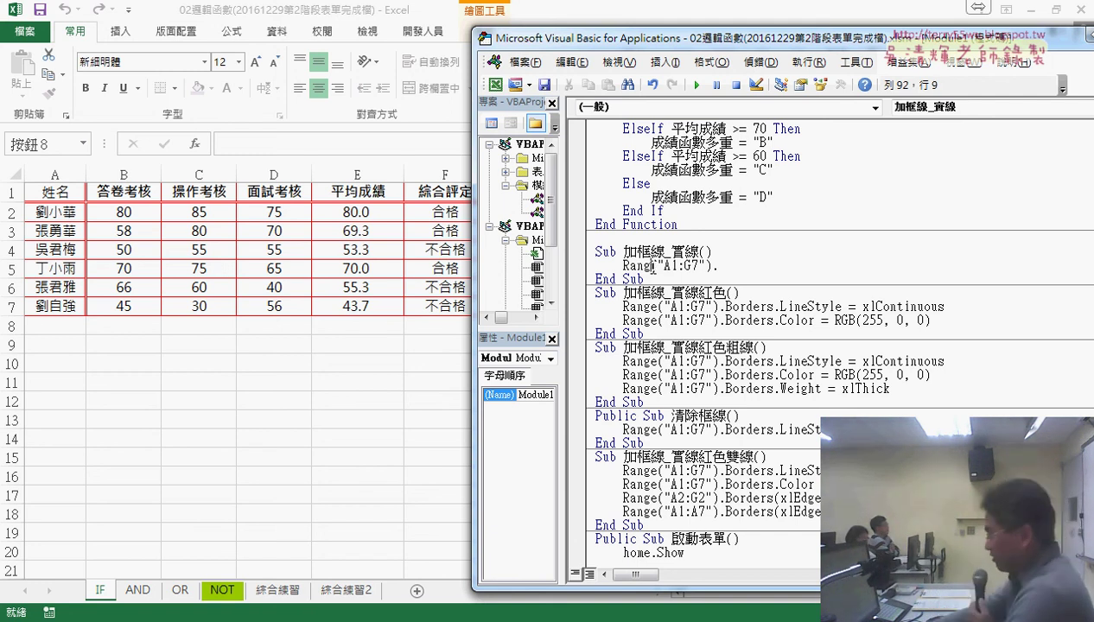
{"action": "left_click", "coordinate": [732, 268]}
{"action": "key", "text": "BackSpace"}
{"action": "type", "text": "."}
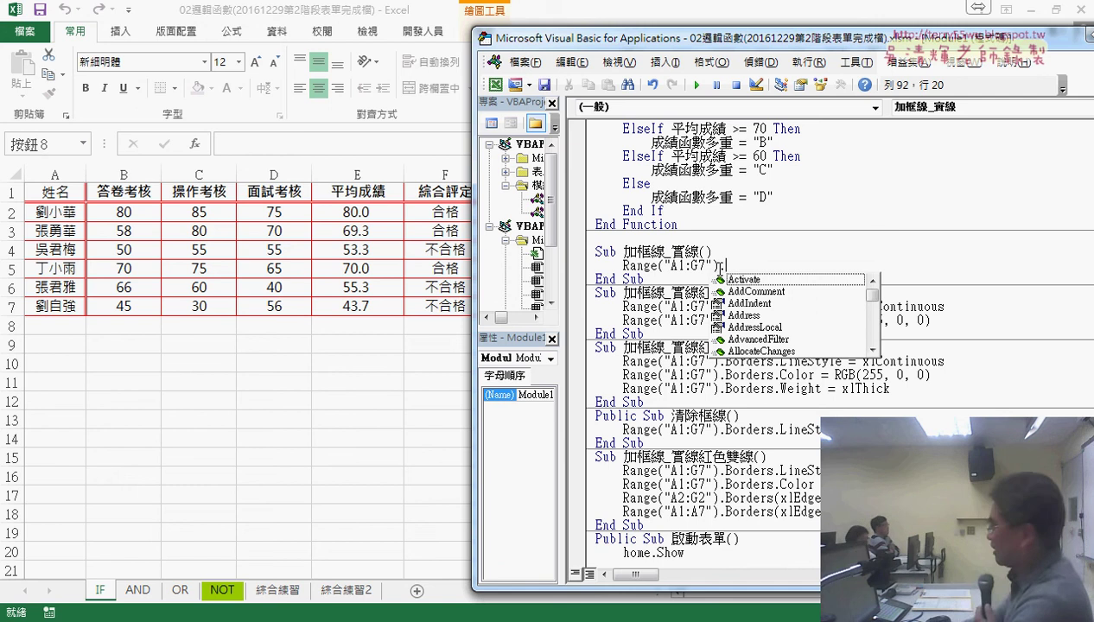
{"action": "type", "text": "b"}
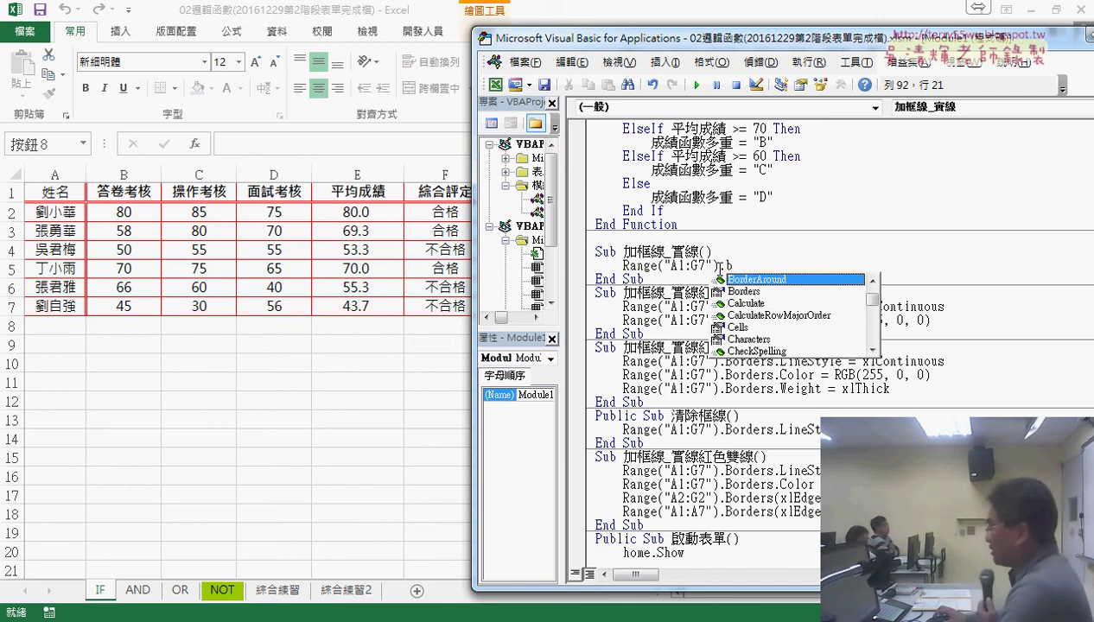
{"action": "double_click", "coordinate": [731, 292]}
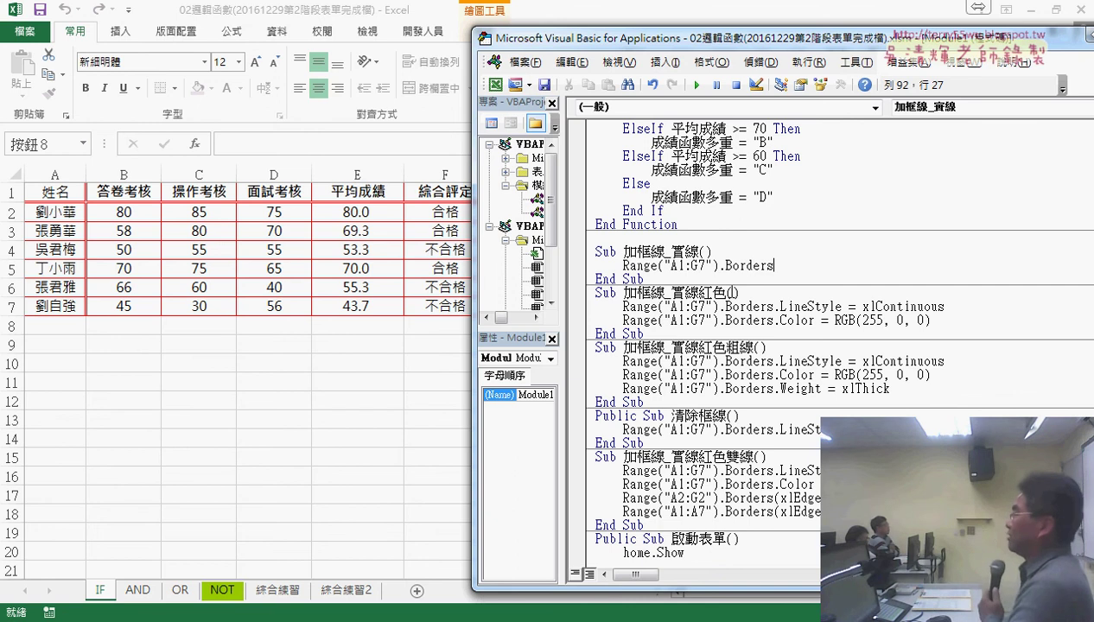
{"action": "type", "text": "."}
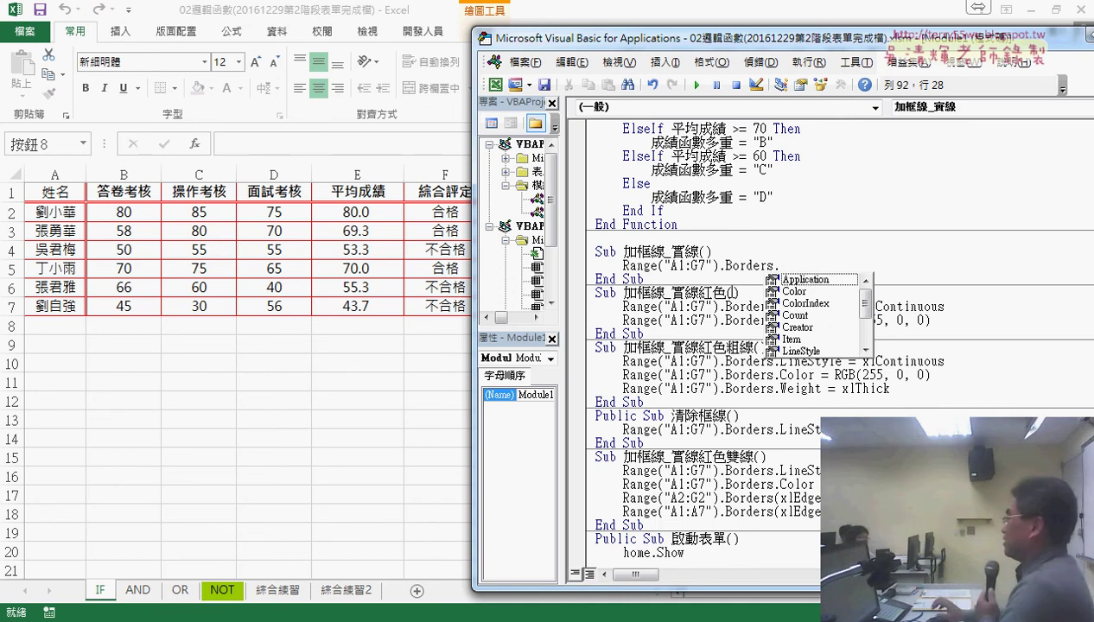
{"action": "double_click", "coordinate": [794, 292]}
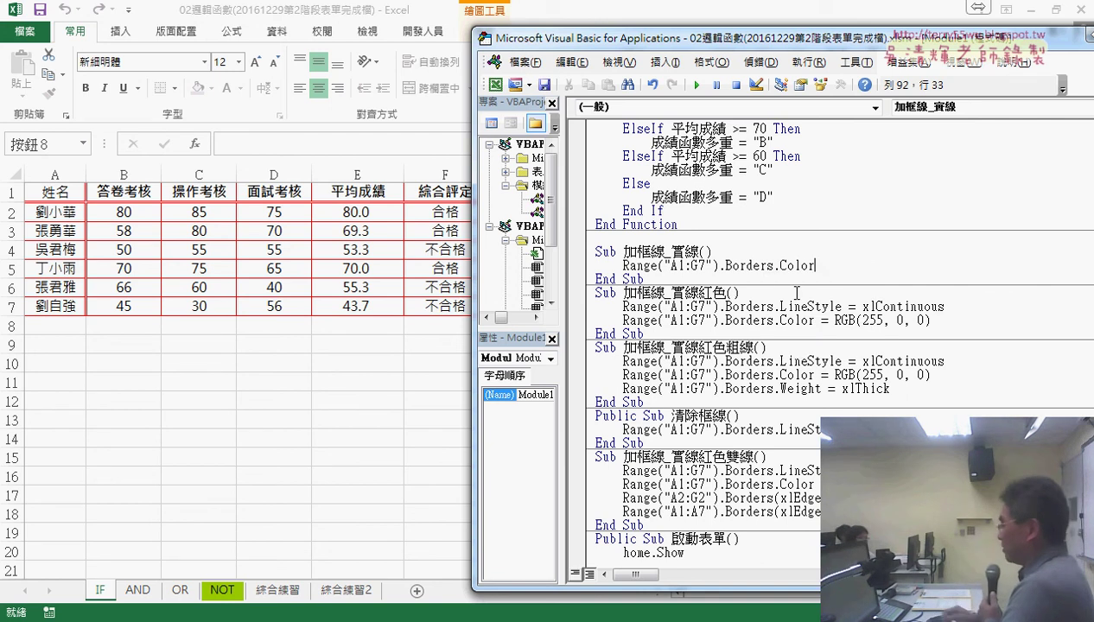
{"action": "key", "text": "BackSpace"}
{"action": "key", "text": "BackSpace"}
{"action": "key", "text": "BackSpace"}
{"action": "key", "text": "BackSpace"}
{"action": "key", "text": "BackSpace"}
{"action": "key", "text": "BackSpace"}
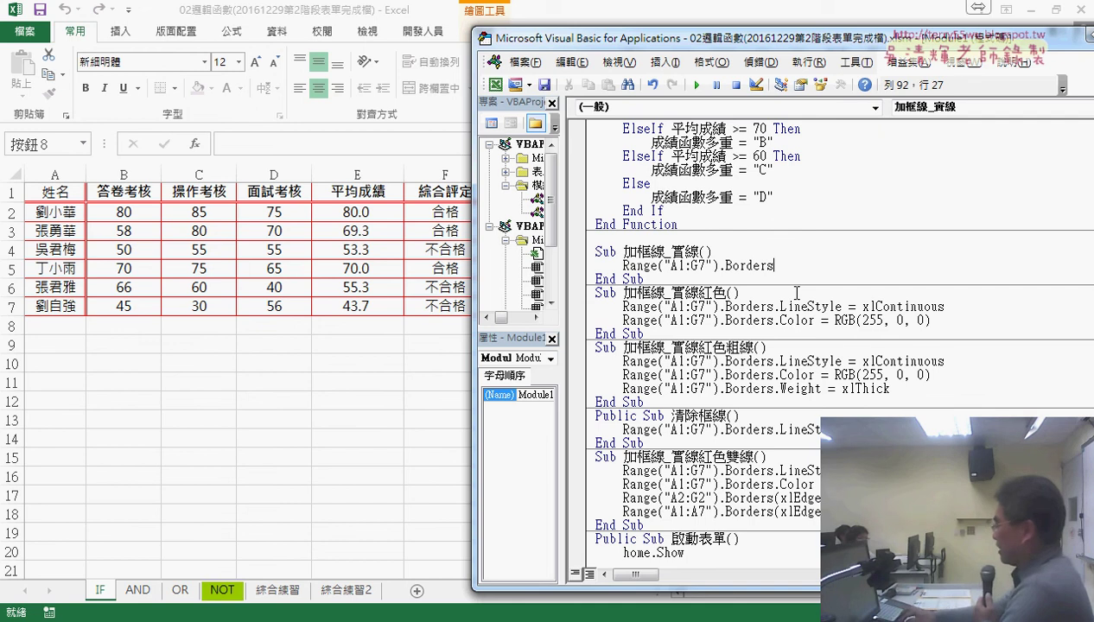
{"action": "type", "text": "."}
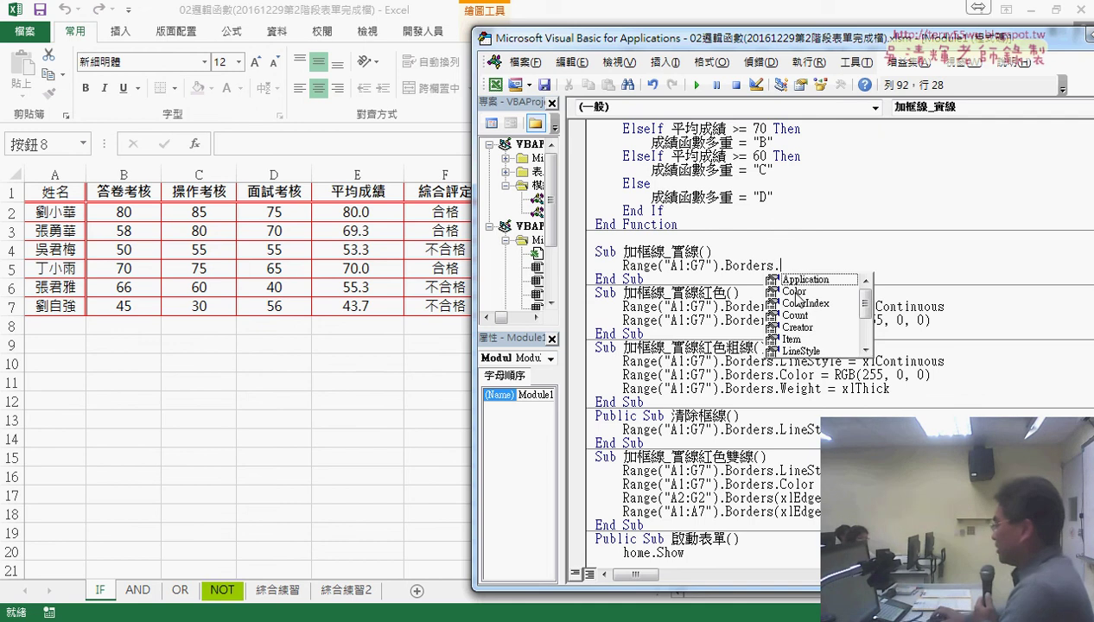
{"action": "left_click", "coordinate": [802, 351]}
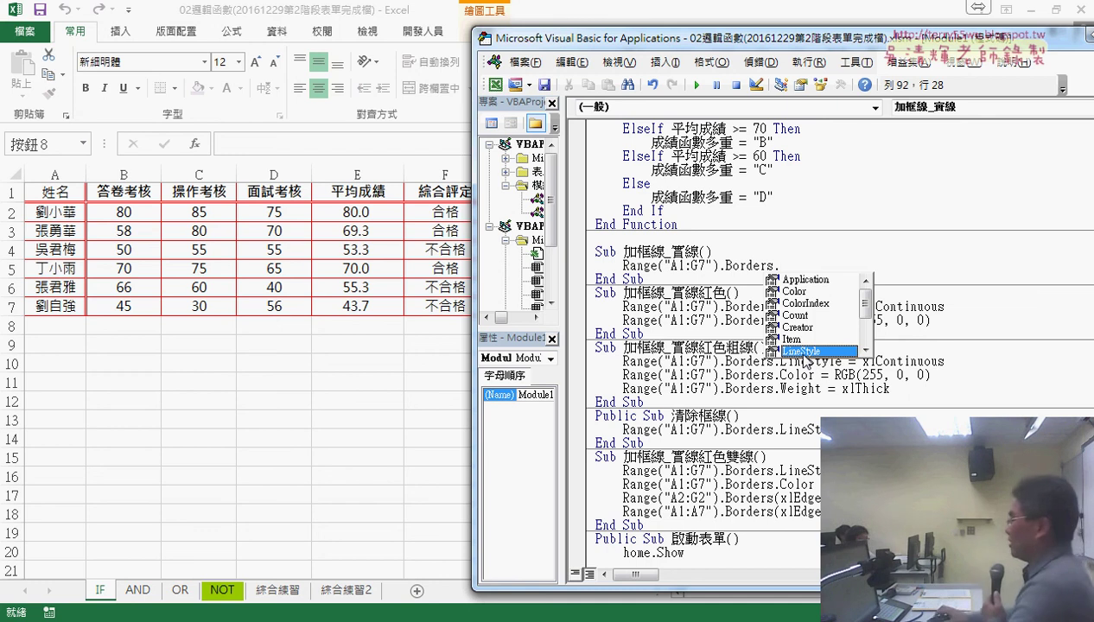
{"action": "double_click", "coordinate": [803, 351]}
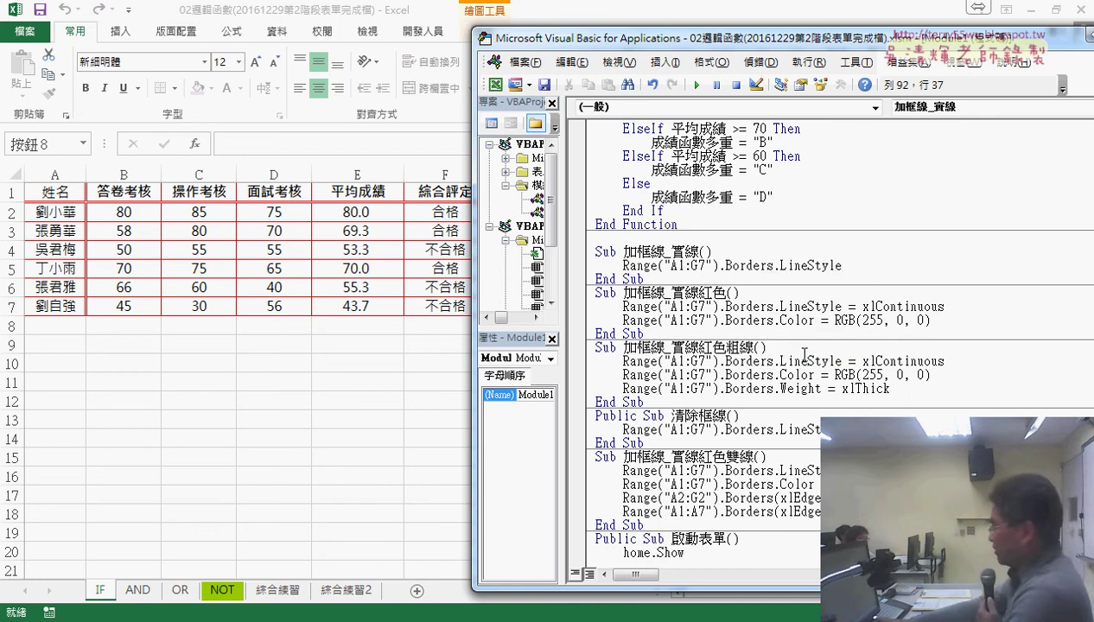
{"action": "type", "text": "="}
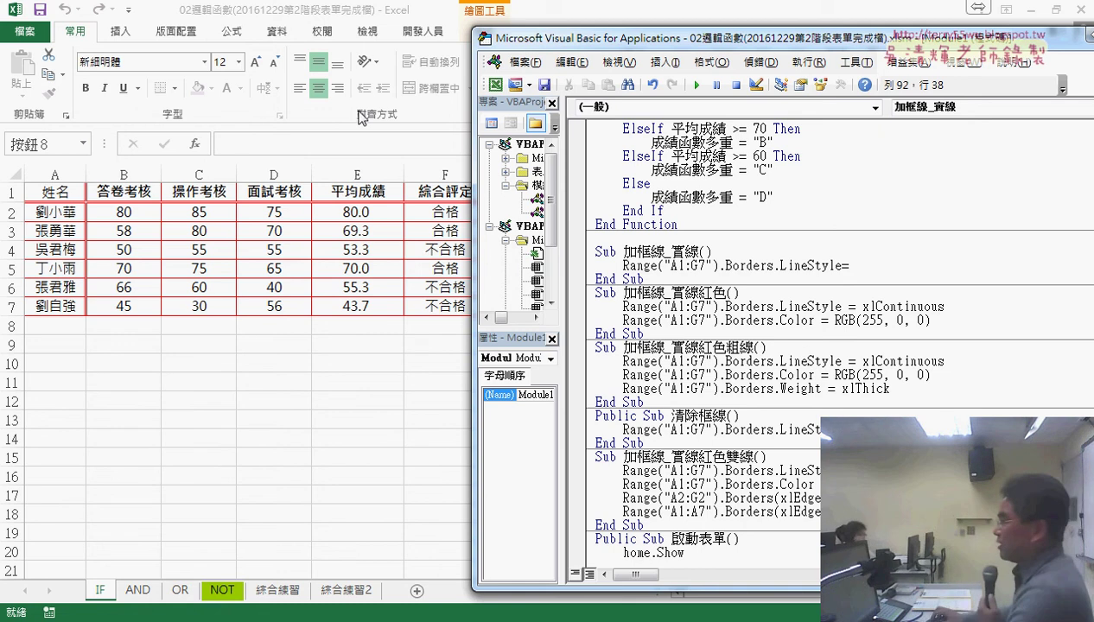
Select the grade table and clear its red borders.
{"action": "left_click", "coordinate": [56, 191]}
{"action": "left_click_drag", "start_coordinate": [56, 191], "coordinate": [458, 304]}
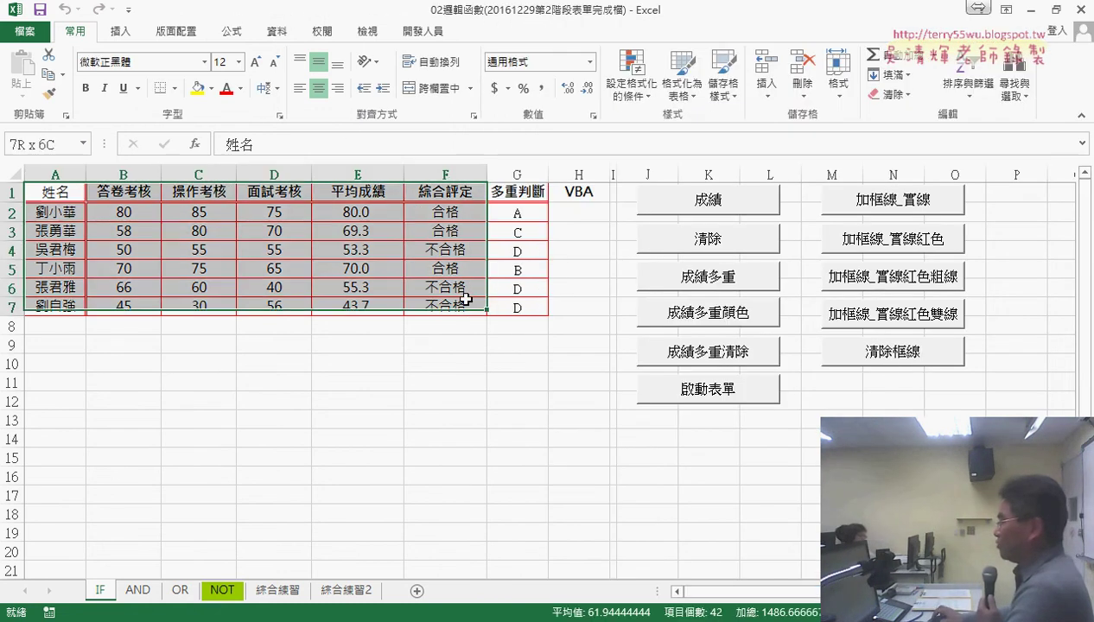
{"action": "left_click", "coordinate": [888, 363]}
Review the line styles on the Format Cells Border tab for the table, then close it.
{"action": "left_click_drag", "start_coordinate": [71, 190], "coordinate": [520, 305]}
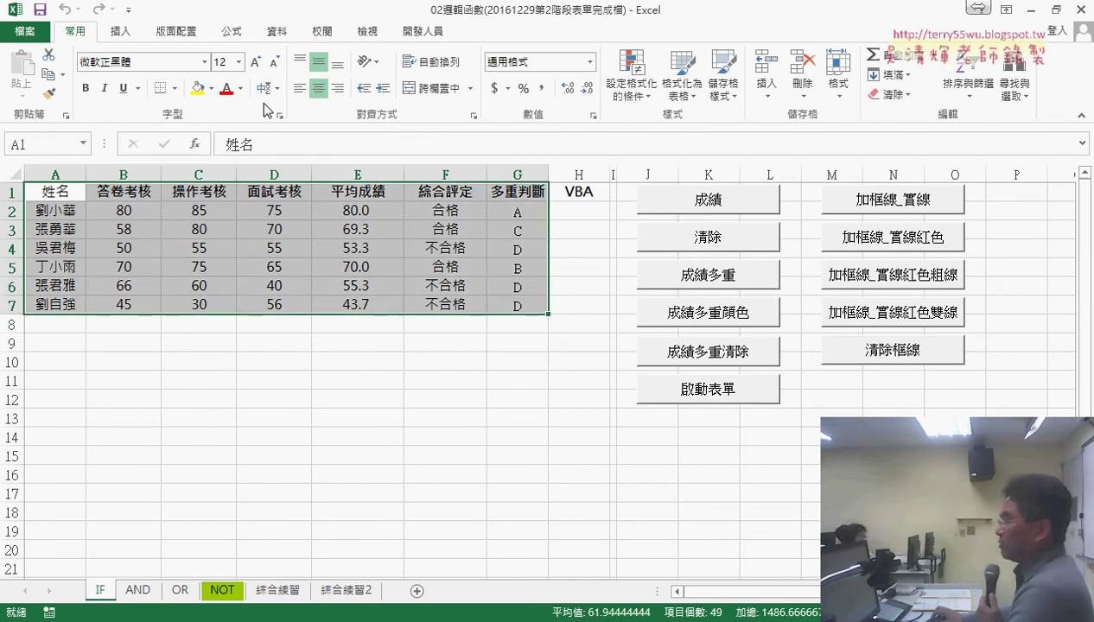
{"action": "left_click", "coordinate": [175, 89]}
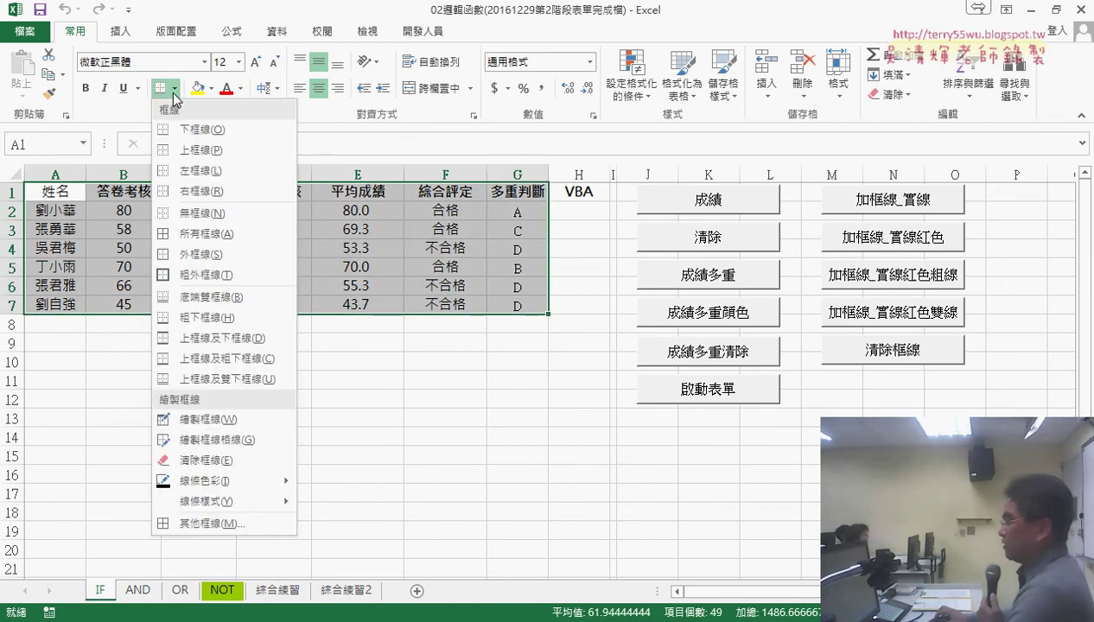
{"action": "left_click", "coordinate": [200, 523]}
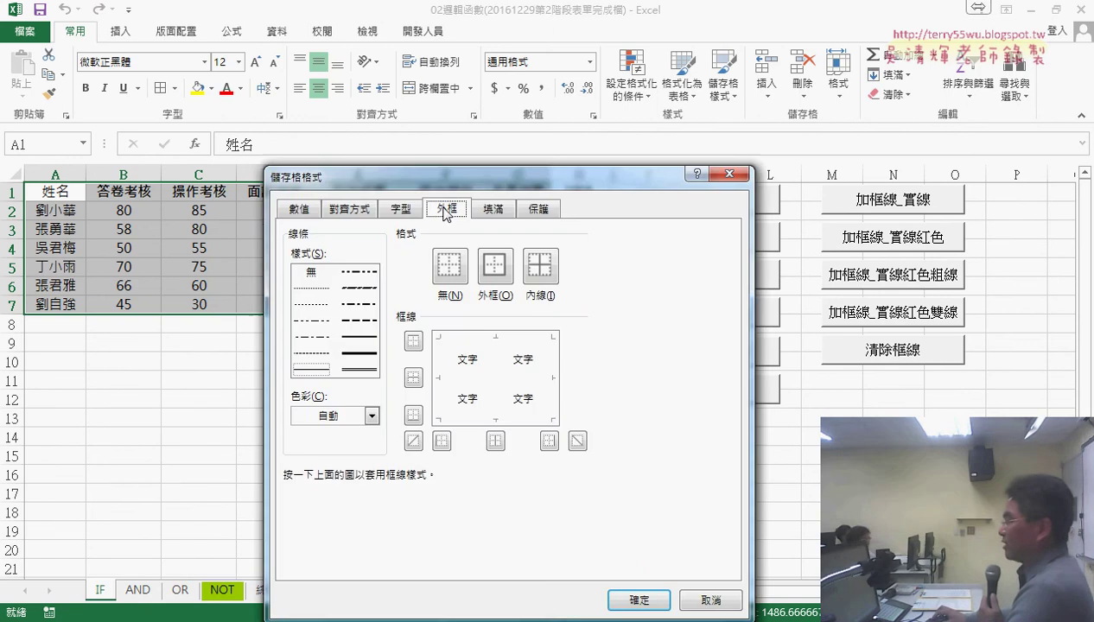
{"action": "left_click_drag", "start_coordinate": [433, 181], "coordinate": [488, 143]}
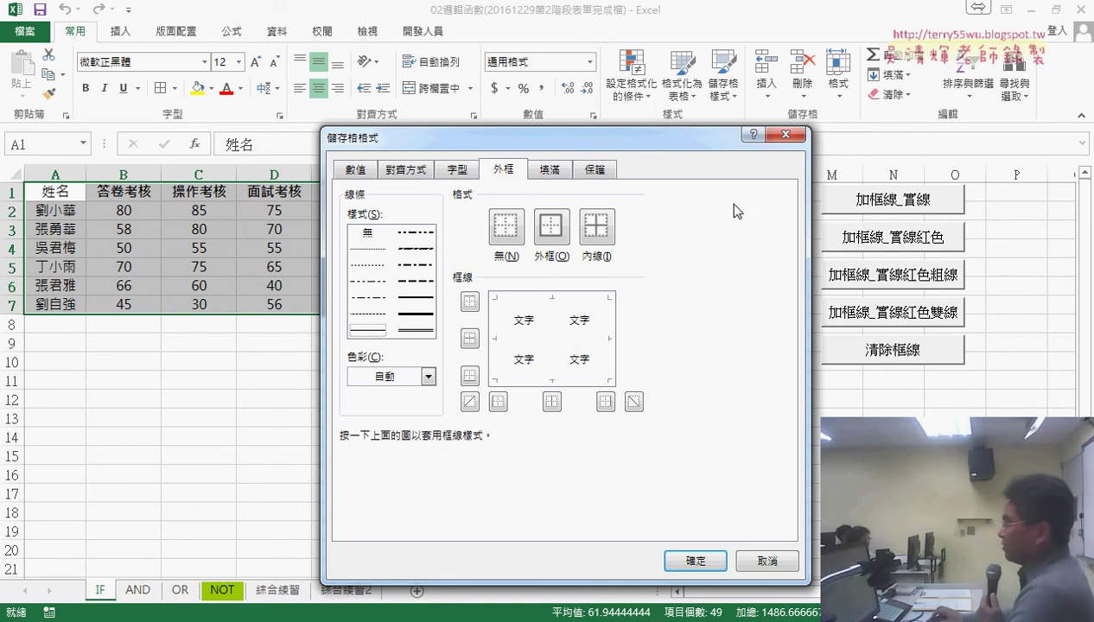
{"action": "left_click", "coordinate": [786, 134]}
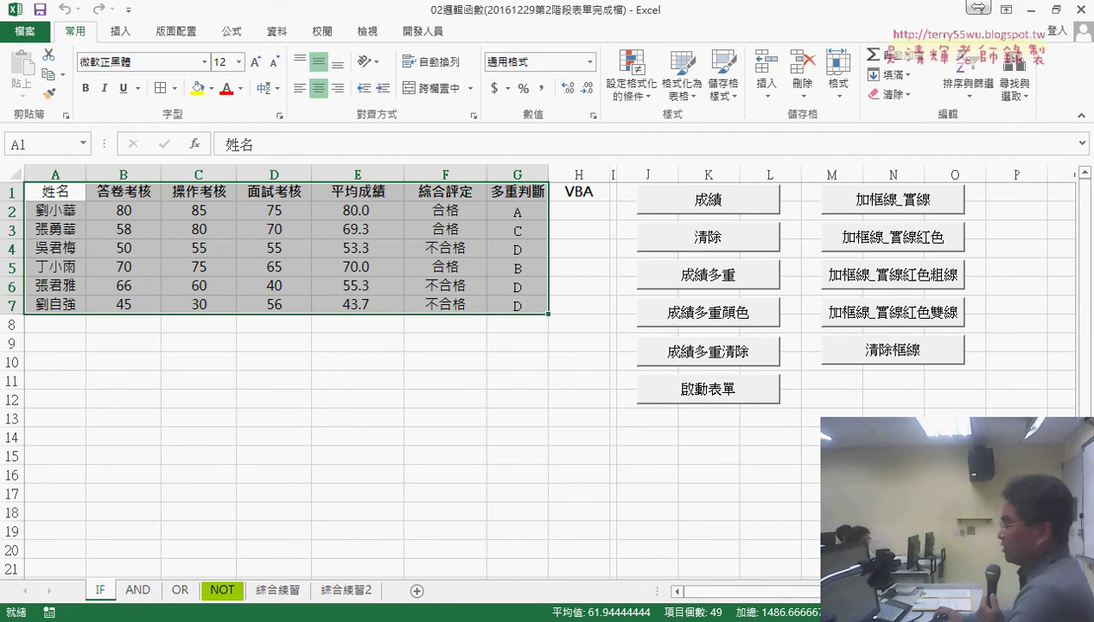
{"action": "left_click", "coordinate": [297, 621]}
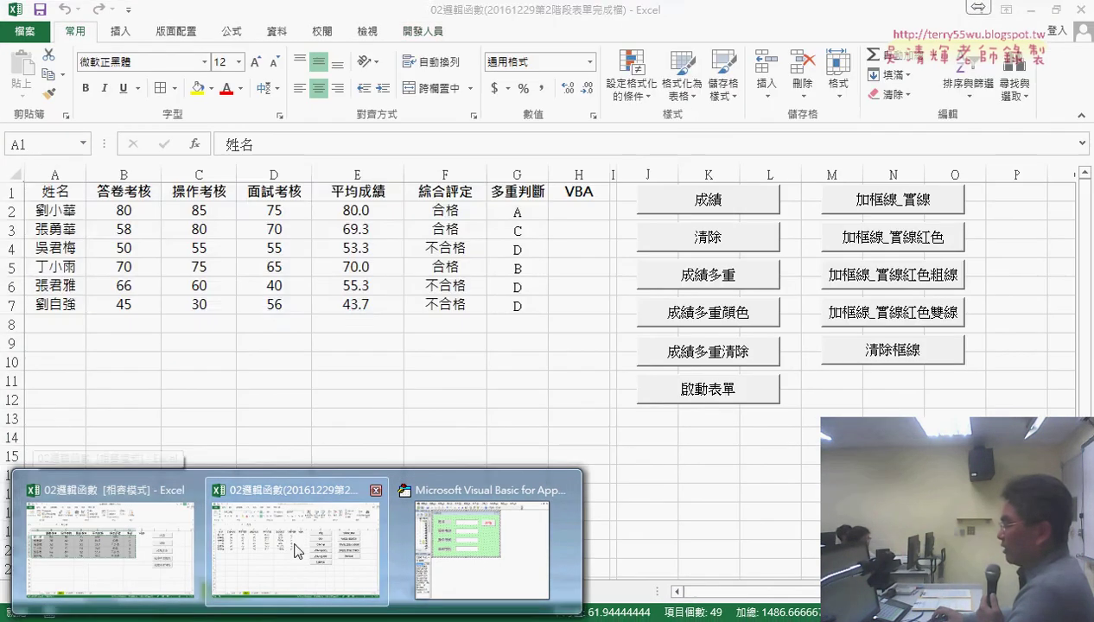
Return to the workbook and open the Visual Basic editor from the Developer tab.
{"action": "left_click", "coordinate": [295, 549]}
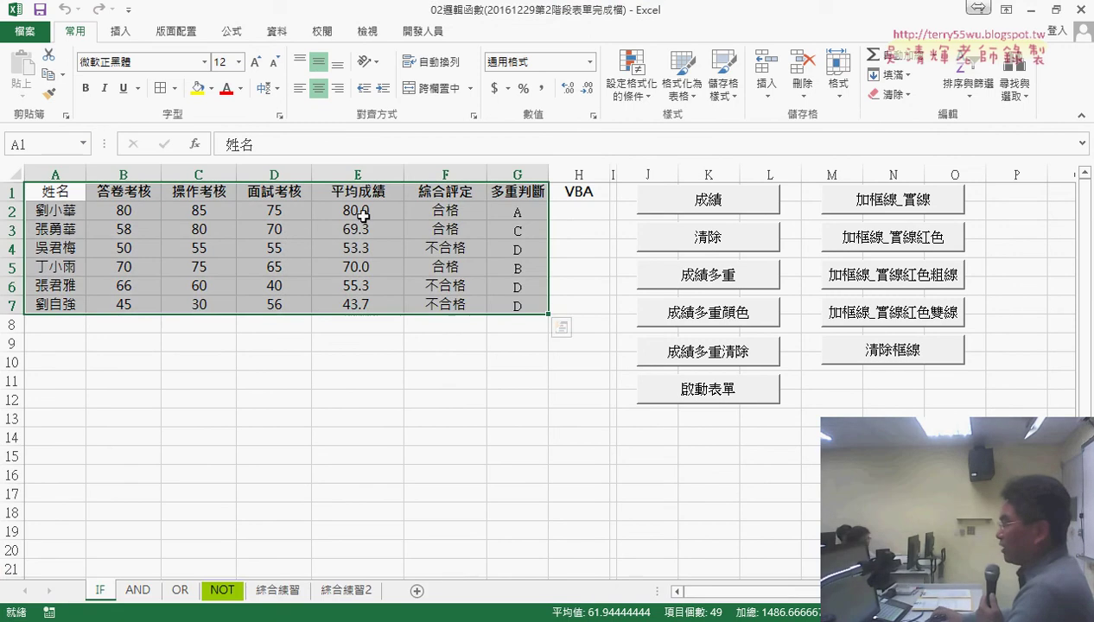
{"action": "left_click", "coordinate": [429, 32]}
{"action": "left_click", "coordinate": [32, 74]}
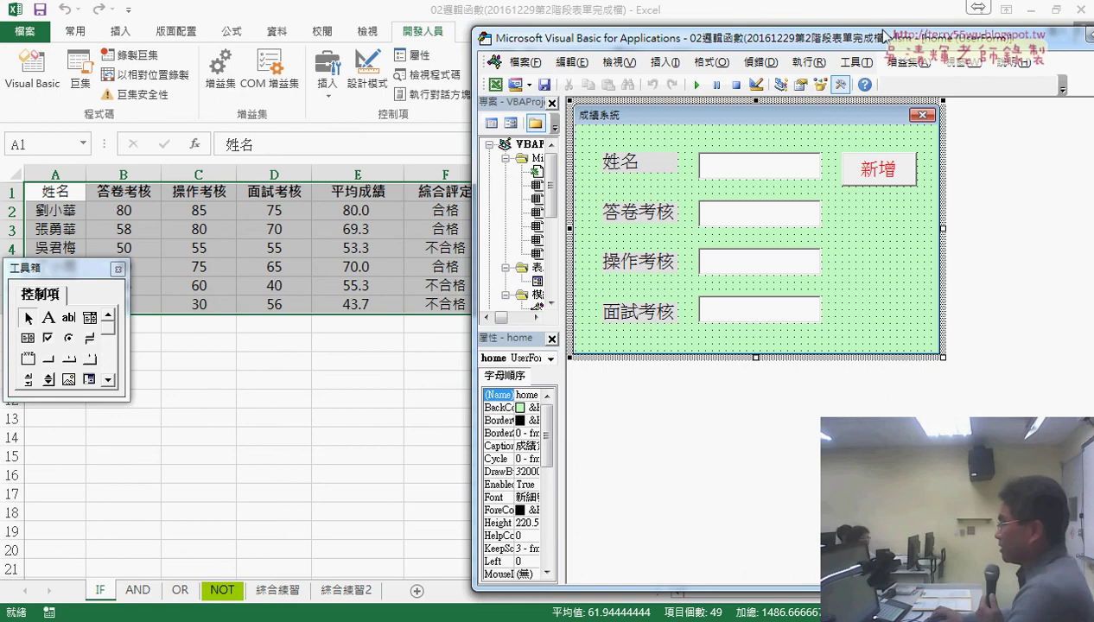
{"action": "left_click_drag", "start_coordinate": [972, 36], "coordinate": [774, 41]}
Open the 加框線_實線 button's macro via 指定巨集 > Edit and place the cursor in LineStyle.
{"action": "left_click", "coordinate": [955, 41]}
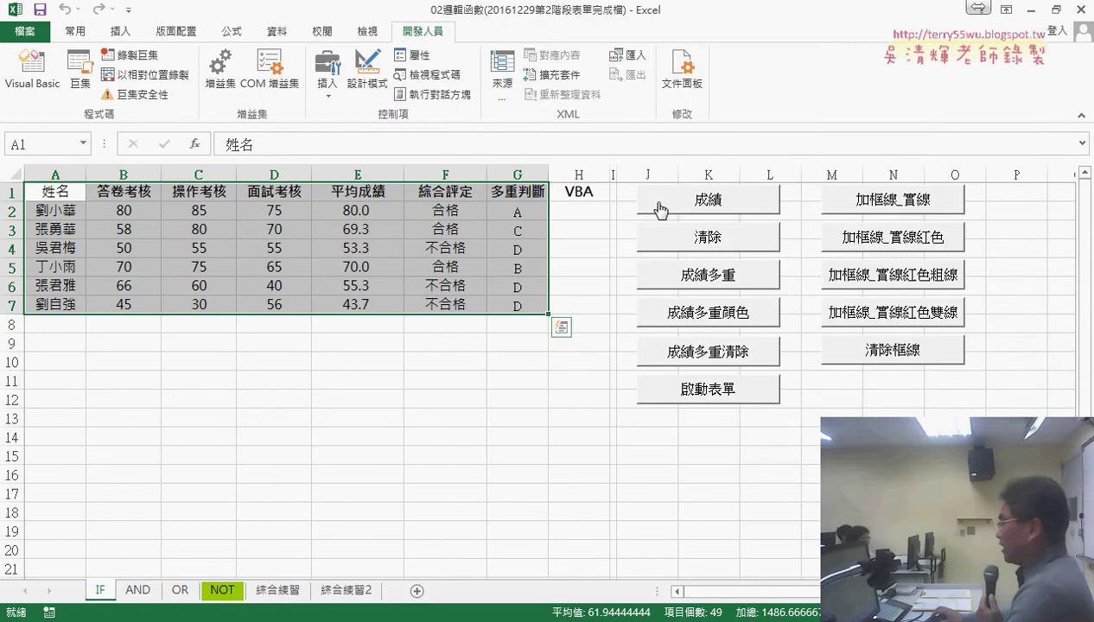
{"action": "right_click", "coordinate": [916, 207]}
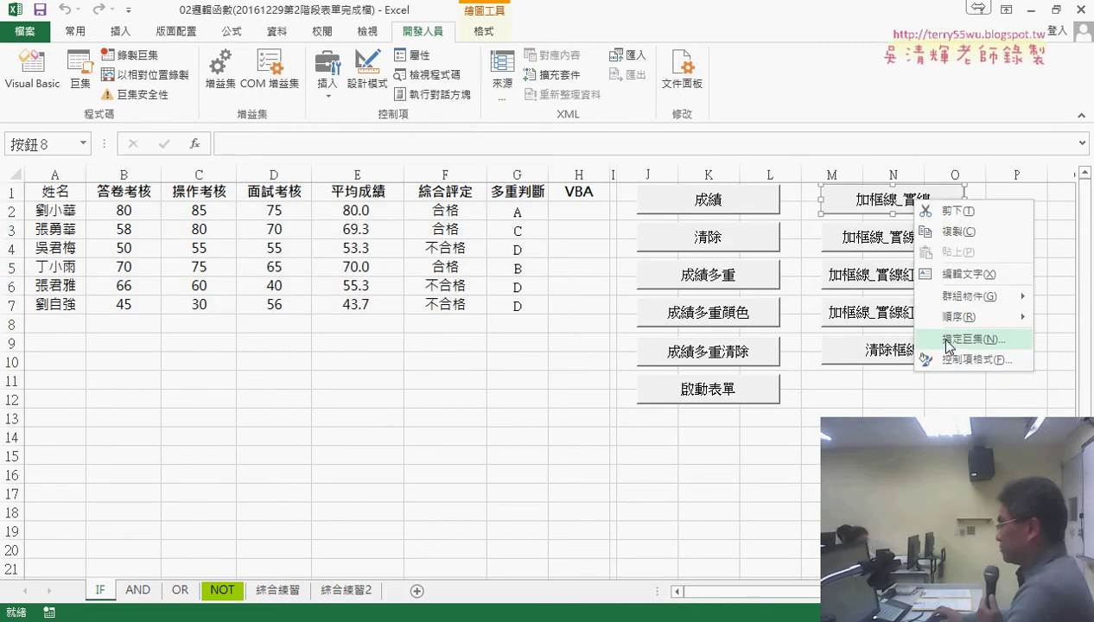
{"action": "left_click", "coordinate": [924, 332]}
{"action": "left_click", "coordinate": [1052, 212]}
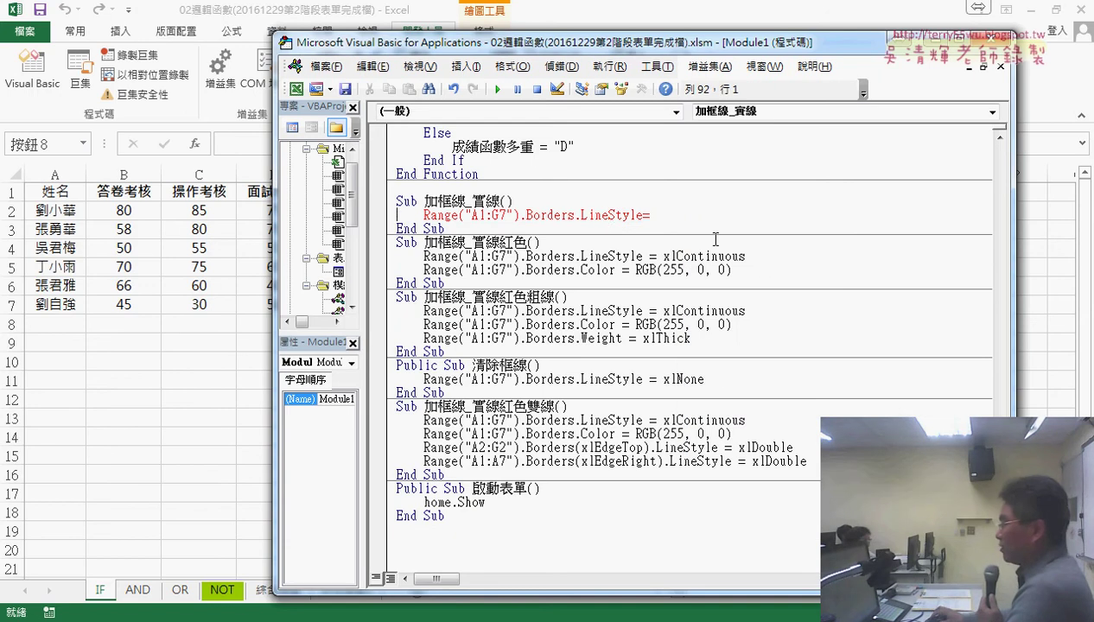
{"action": "left_click", "coordinate": [614, 215]}
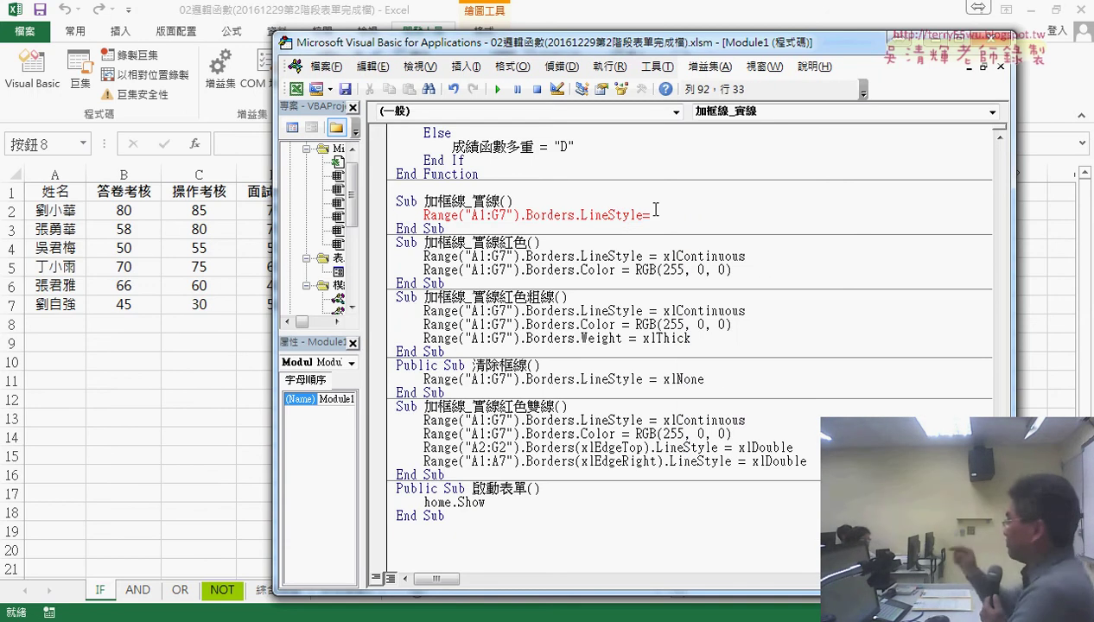
Open F1 help for LineStyle and follow the link to the XlLineStyle enumeration.
{"action": "key", "text": "F1"}
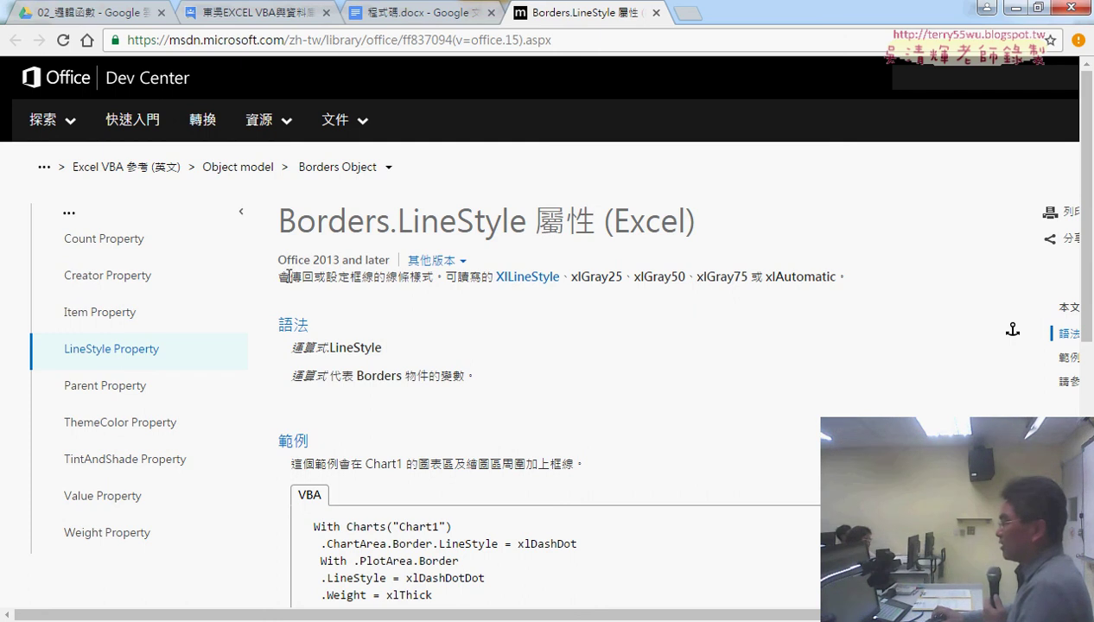
{"action": "left_click_drag", "start_coordinate": [279, 276], "coordinate": [480, 278]}
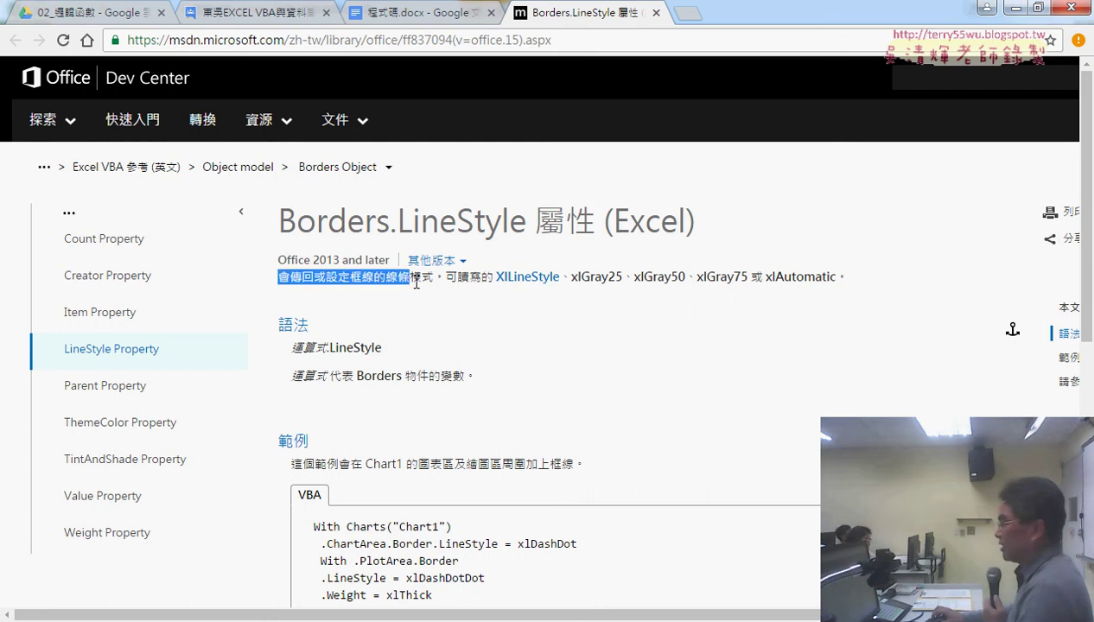
{"action": "left_click", "coordinate": [532, 286]}
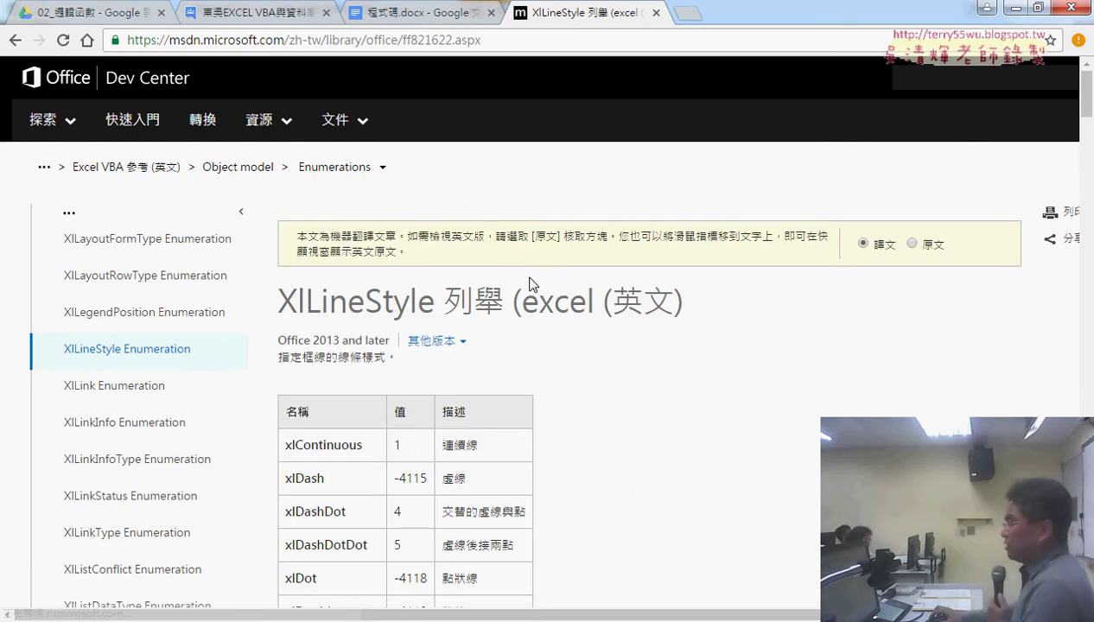
{"action": "scroll", "coordinate": [531, 286], "scroll_direction": "down", "scroll_amount": 2}
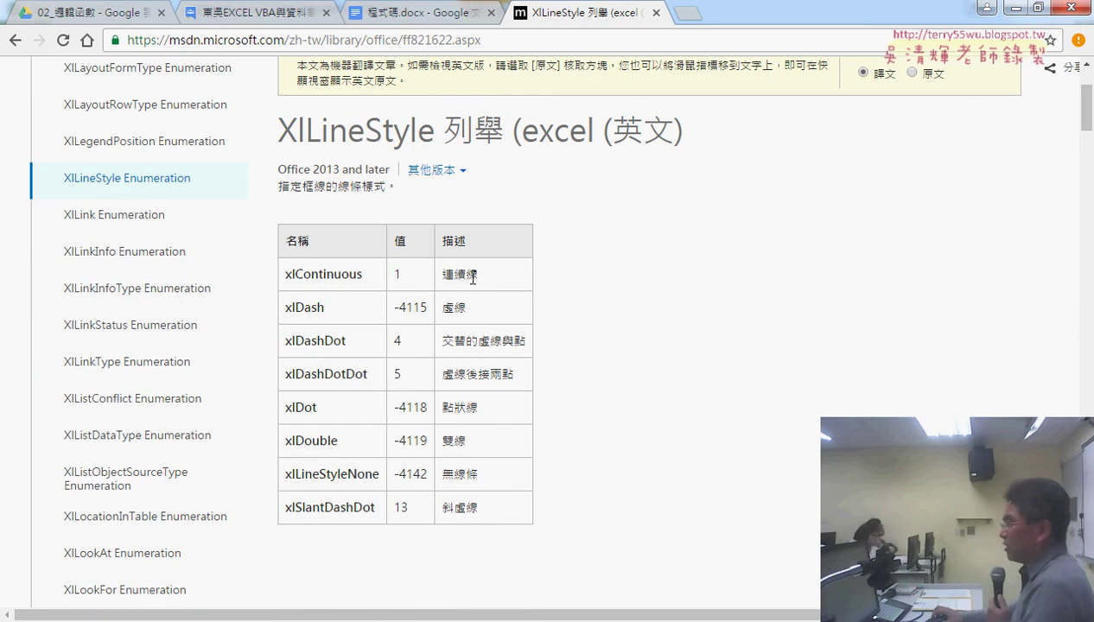
Highlight xlContinuous (value 1, 連續線), comparing it with the xlDash and xlDot entries.
{"action": "left_click_drag", "start_coordinate": [481, 277], "coordinate": [440, 275]}
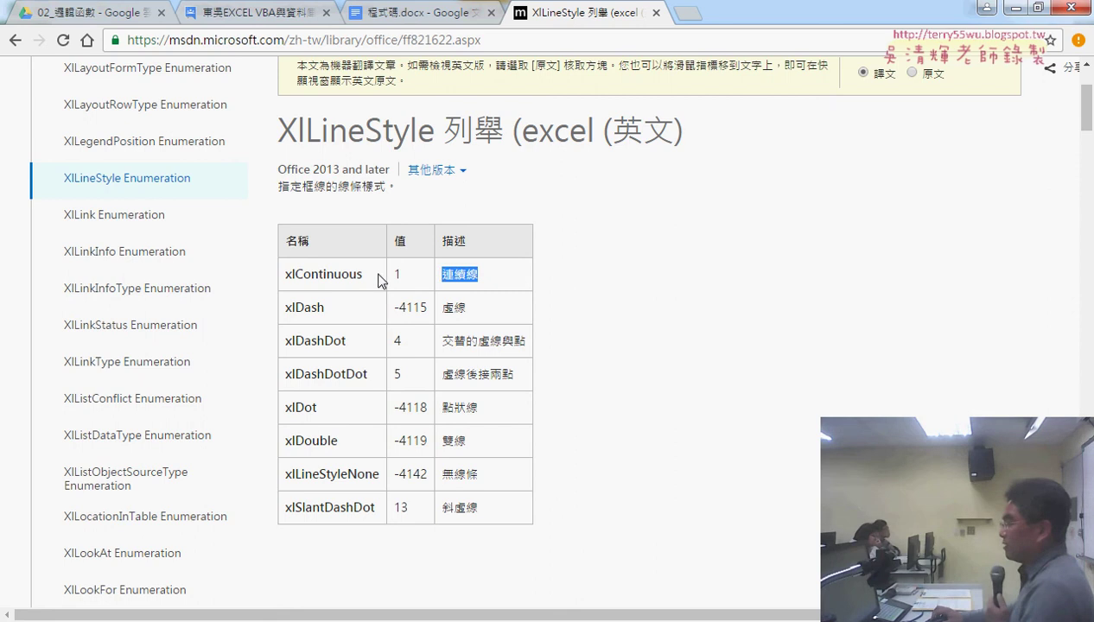
{"action": "left_click_drag", "start_coordinate": [364, 275], "coordinate": [292, 279]}
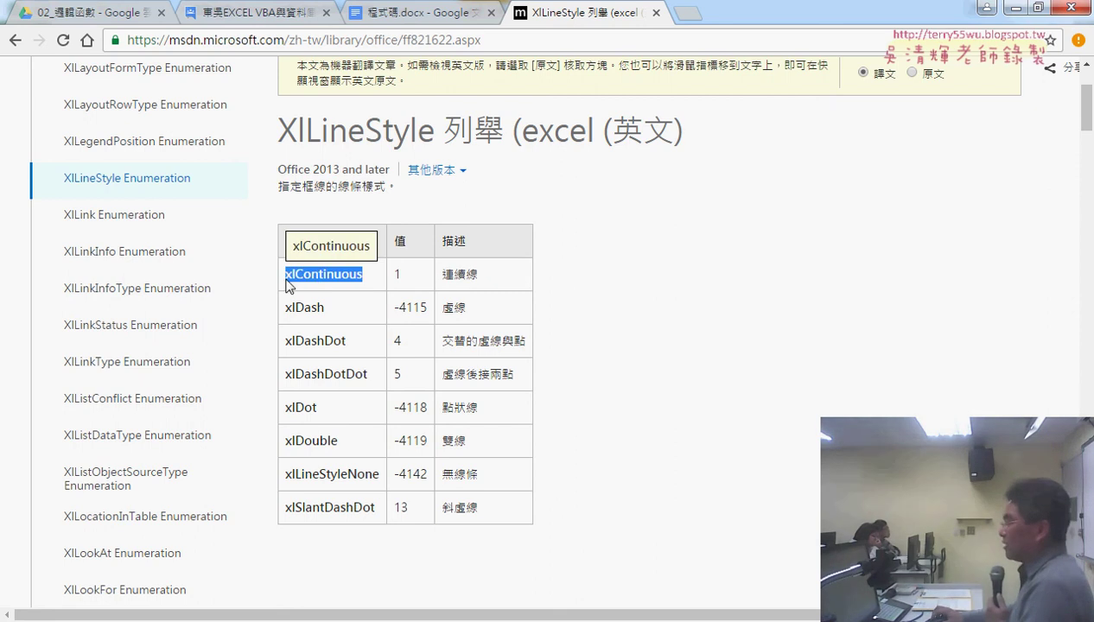
{"action": "left_click", "coordinate": [408, 276]}
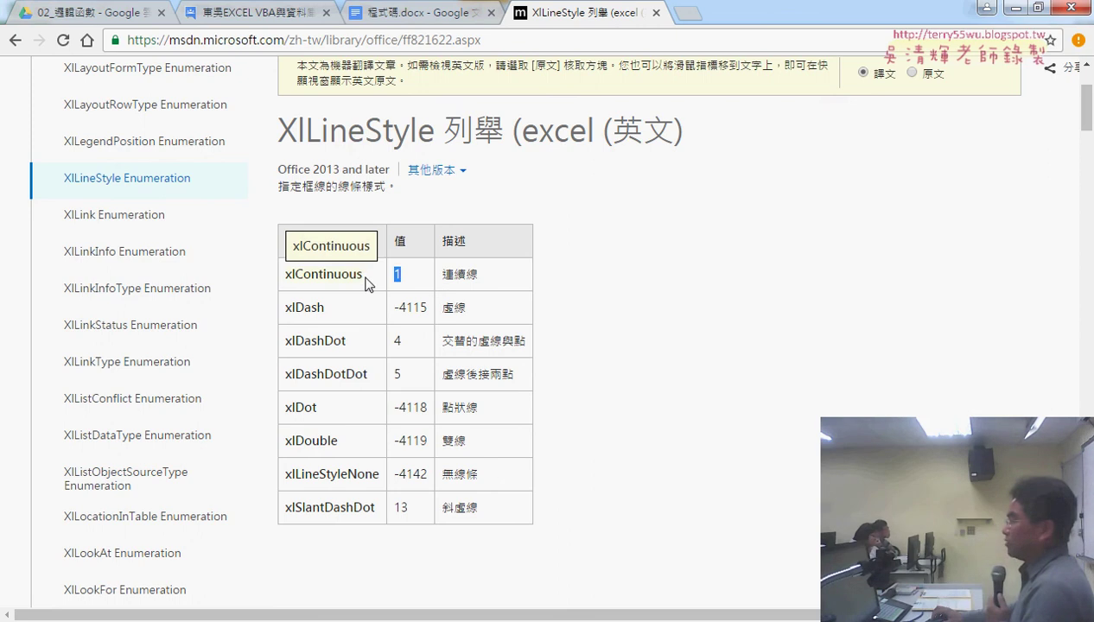
{"action": "left_click_drag", "start_coordinate": [363, 274], "coordinate": [285, 279]}
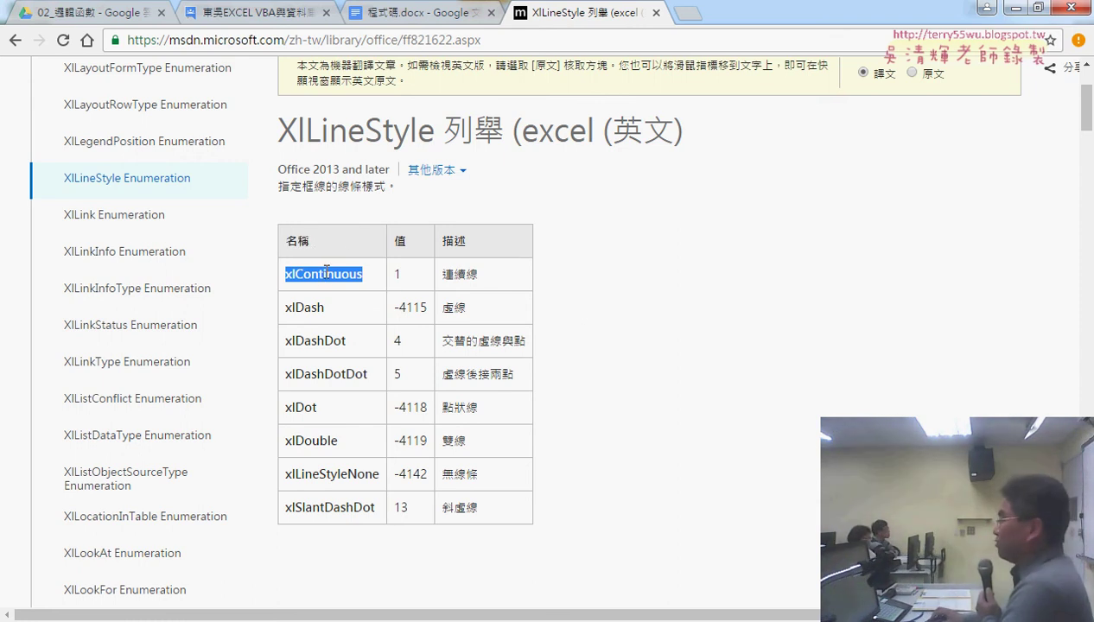
{"action": "double_click", "coordinate": [396, 274]}
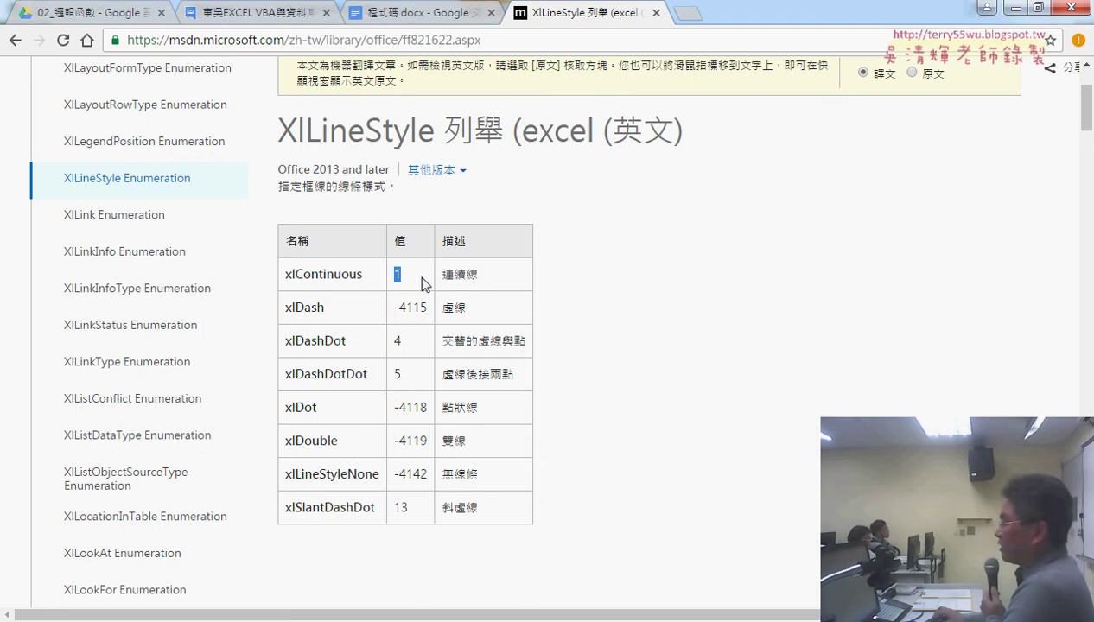
{"action": "left_click_drag", "start_coordinate": [370, 281], "coordinate": [286, 278]}
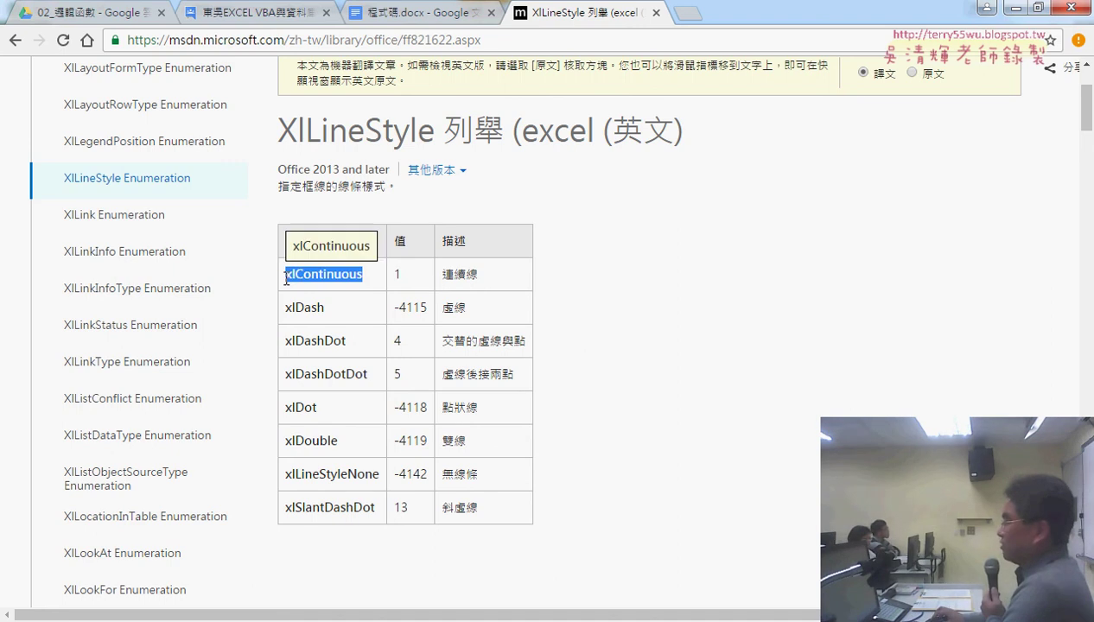
{"action": "left_click_drag", "start_coordinate": [485, 309], "coordinate": [441, 309]}
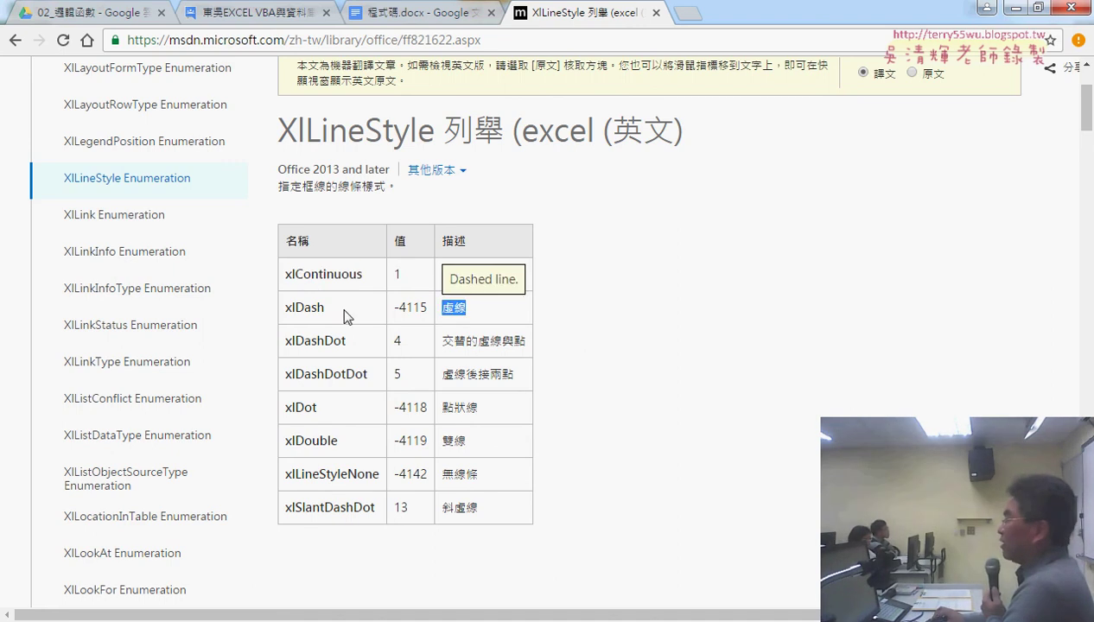
{"action": "left_click_drag", "start_coordinate": [343, 310], "coordinate": [286, 309]}
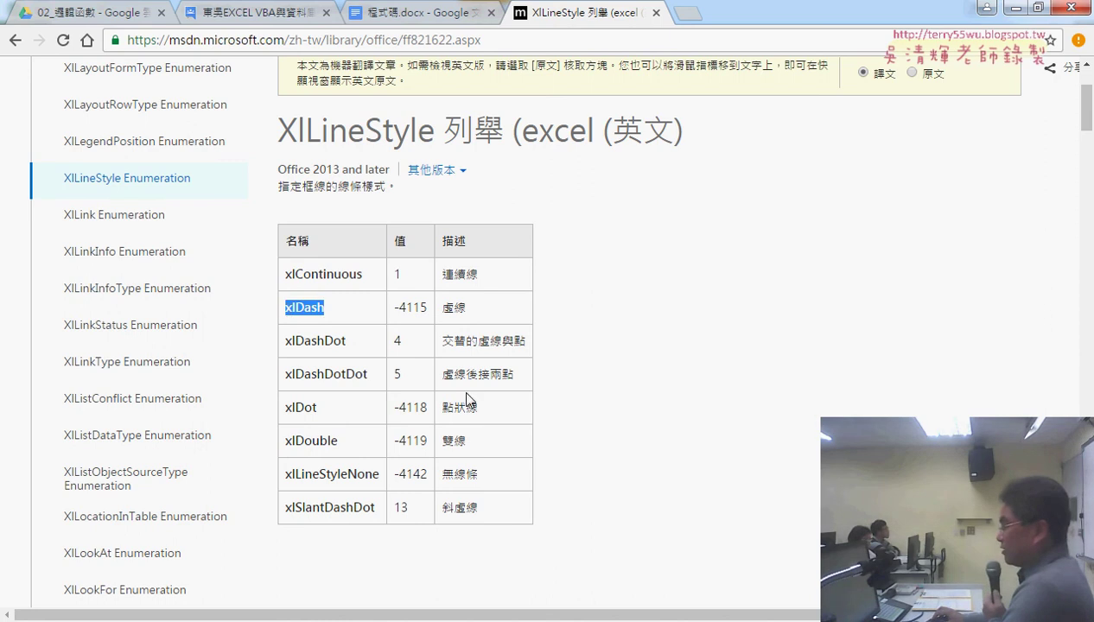
{"action": "left_click_drag", "start_coordinate": [478, 407], "coordinate": [442, 407]}
{"action": "left_click_drag", "start_coordinate": [345, 410], "coordinate": [285, 409]}
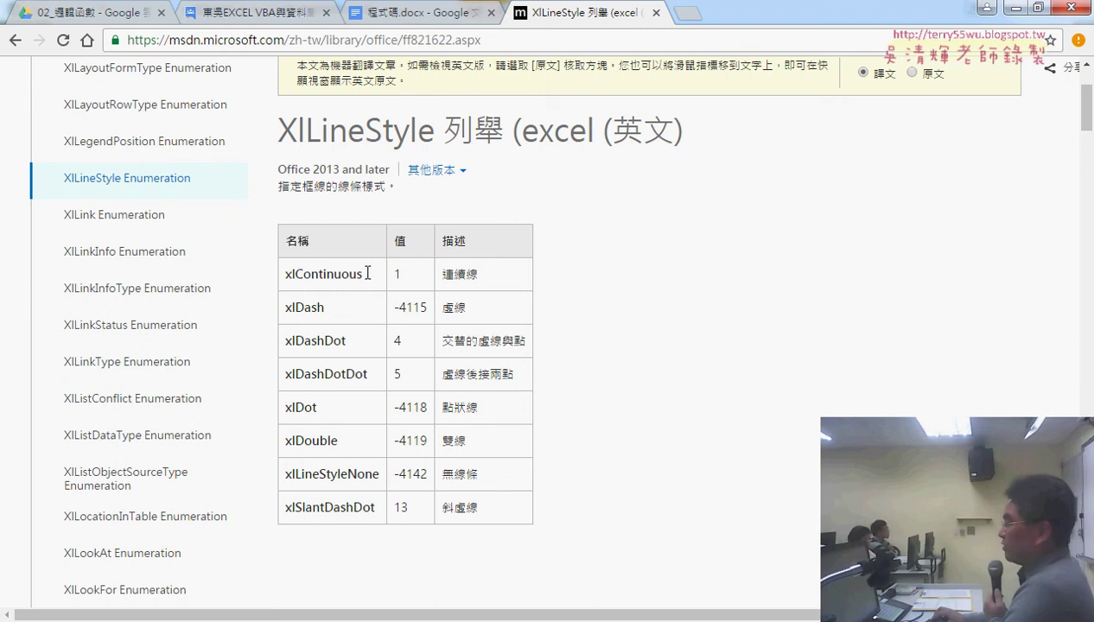
{"action": "left_click_drag", "start_coordinate": [364, 274], "coordinate": [292, 278]}
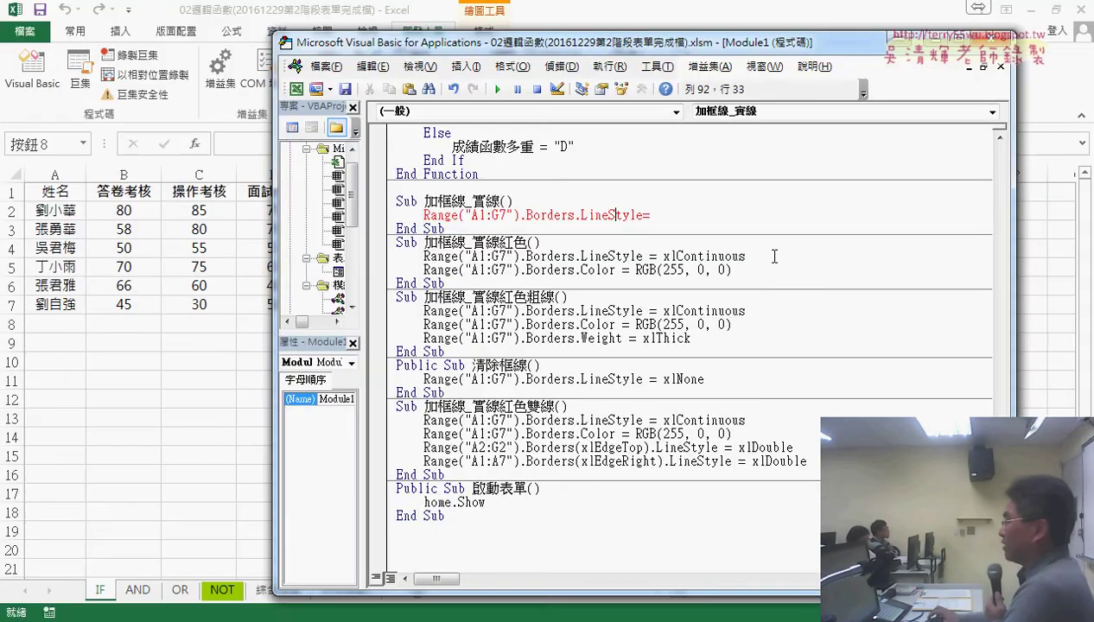
Complete the 加框線_實線 line as LineStyle = xlContinuous.
{"action": "left_click", "coordinate": [1016, 8]}
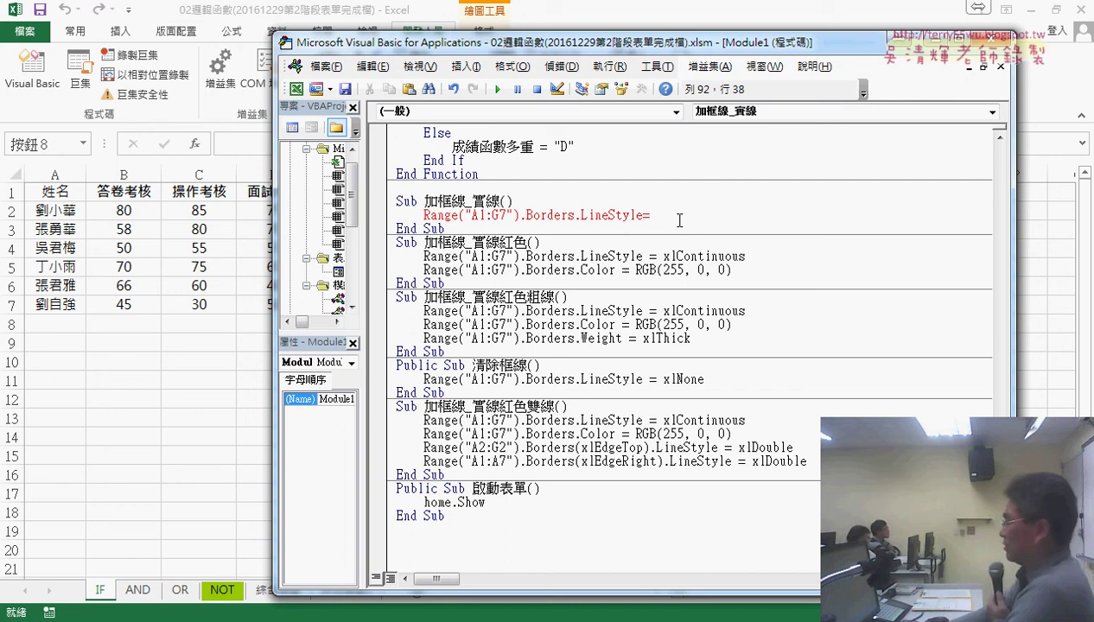
{"action": "type", "text": "xlContinuous"}
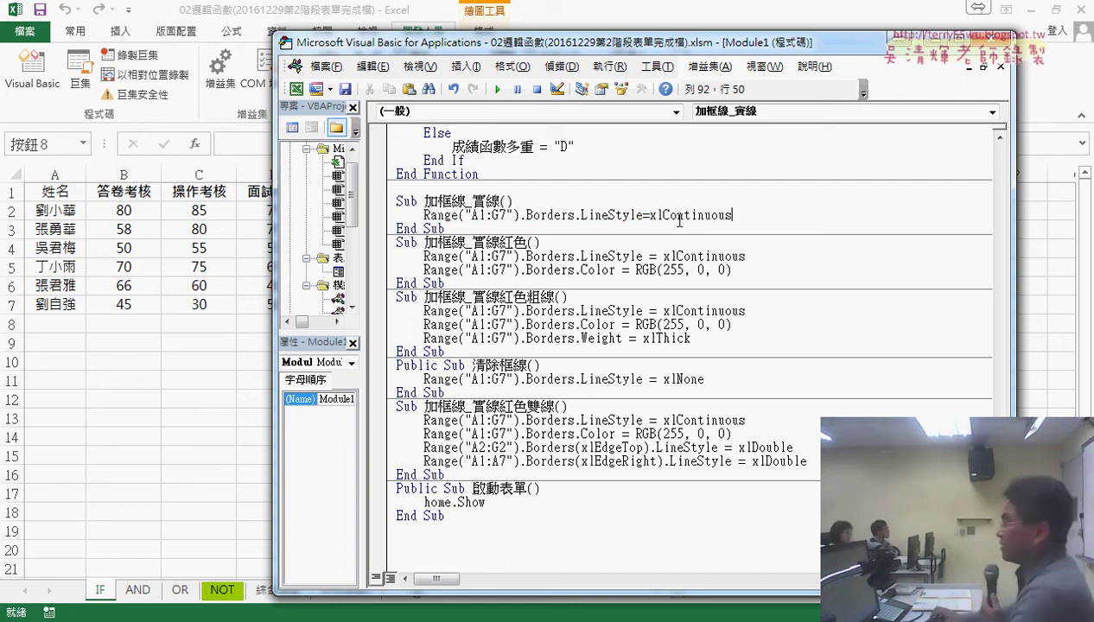
{"action": "left_click_drag", "start_coordinate": [460, 227], "coordinate": [382, 204]}
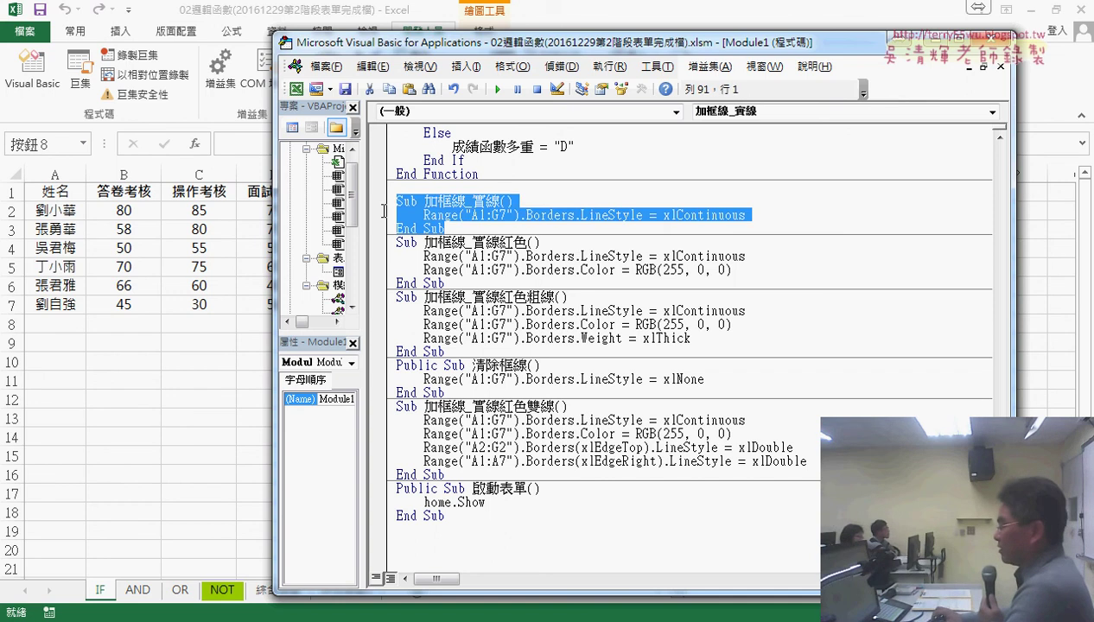
Delete the red, thick, double and clear-border macros, then select 加框線_實線 for copying.
{"action": "left_click_drag", "start_coordinate": [525, 474], "coordinate": [386, 248]}
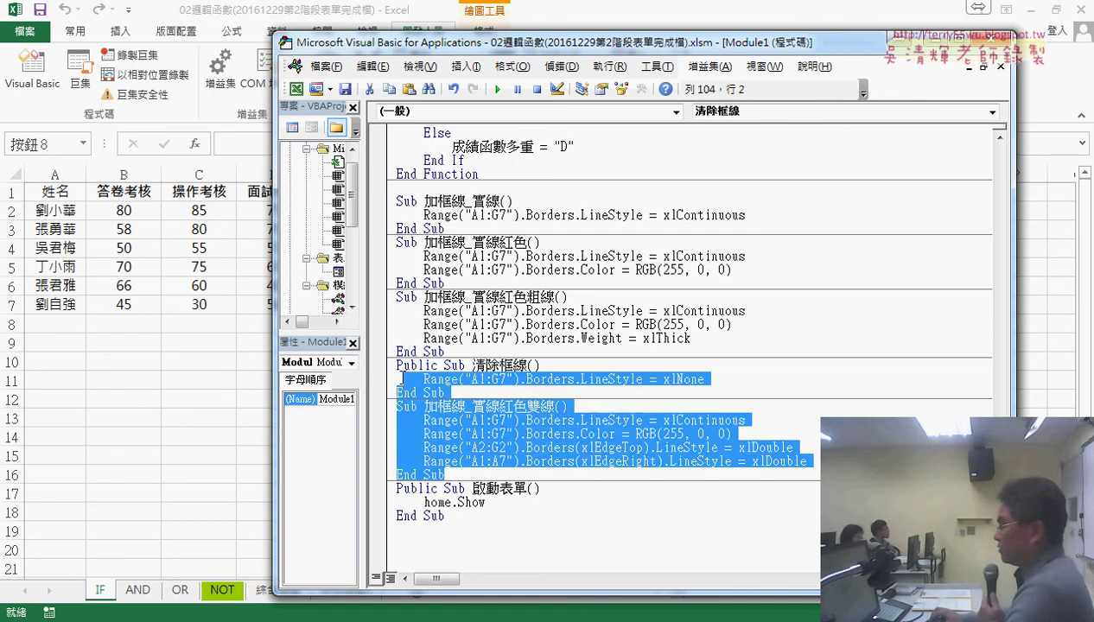
{"action": "key", "text": "Delete"}
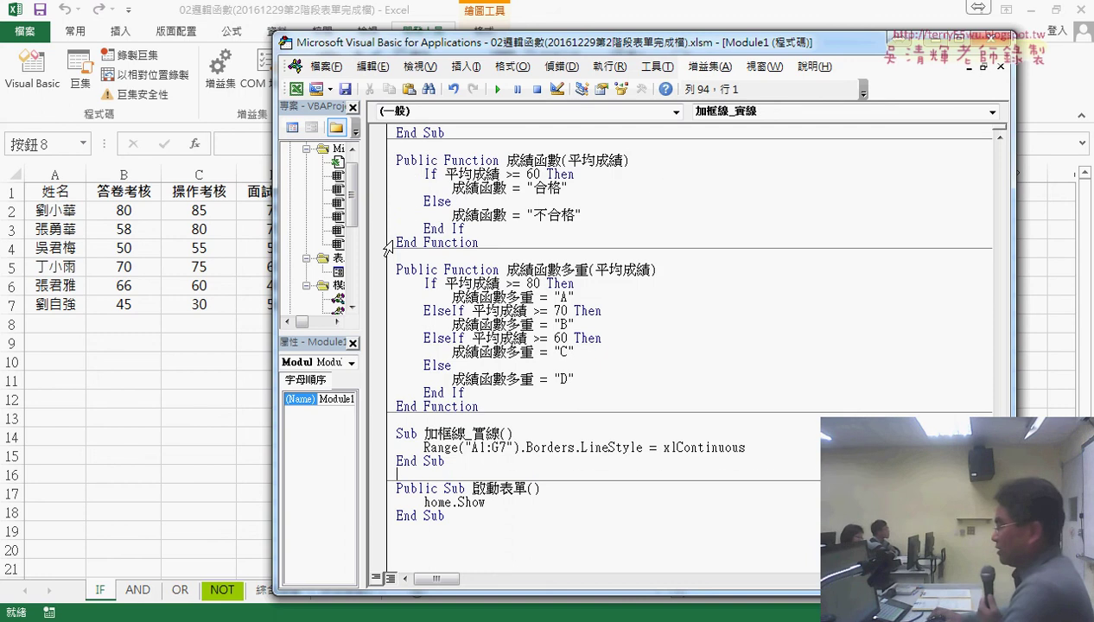
{"action": "mouse_move", "coordinate": [446, 462]}
{"action": "left_mouse_down"}
{"action": "mouse_move", "coordinate": [394, 430]}
{"action": "mouse_move", "coordinate": [399, 477]}
{"action": "left_mouse_up"}
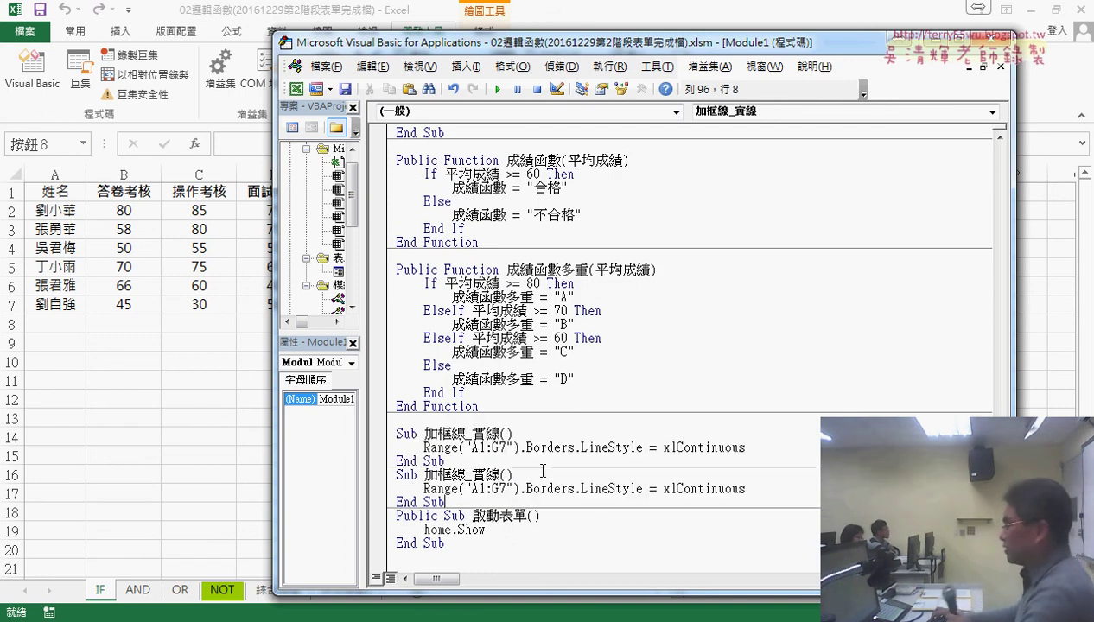
Rename the copied Sub to 加框線_實線紅色 and duplicate its LineStyle line.
{"action": "left_click", "coordinate": [492, 472]}
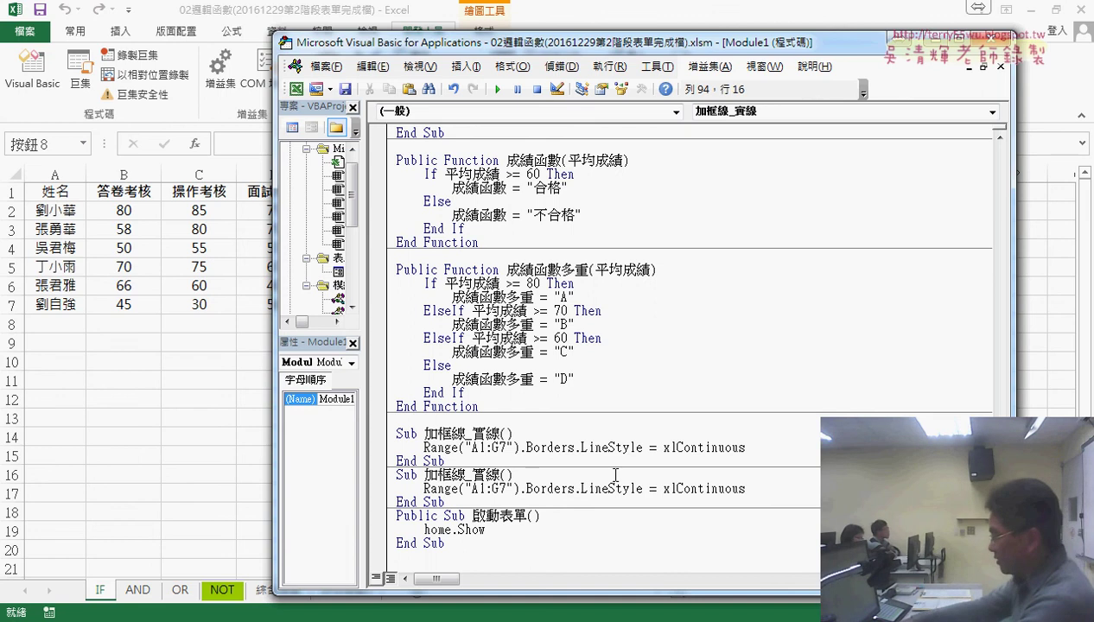
{"action": "type", "text": "紅"}
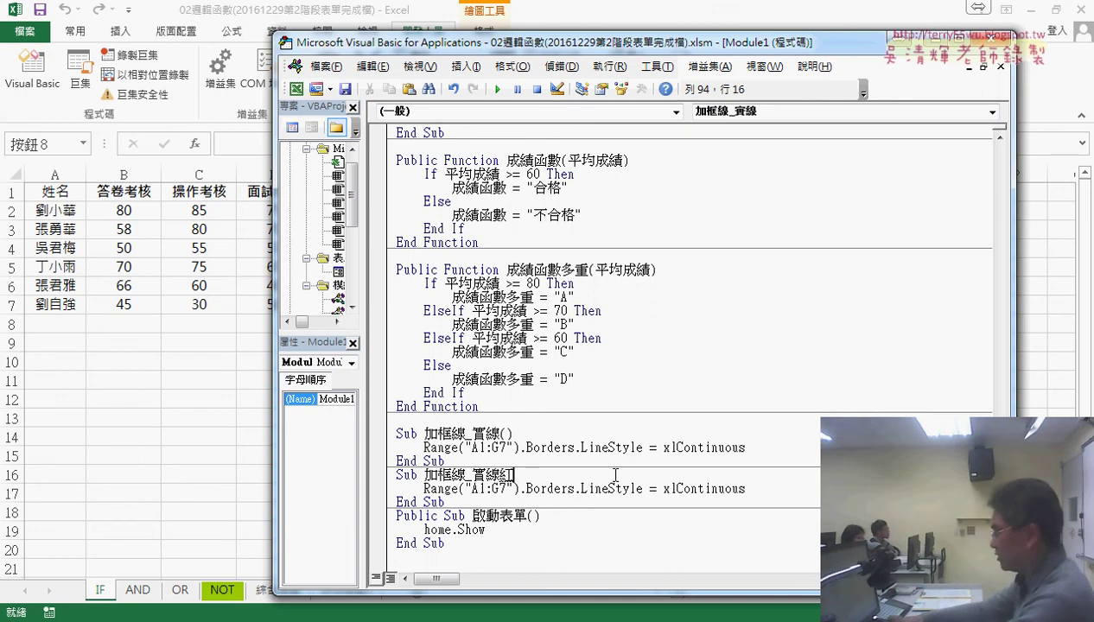
{"action": "type", "text": "色("}
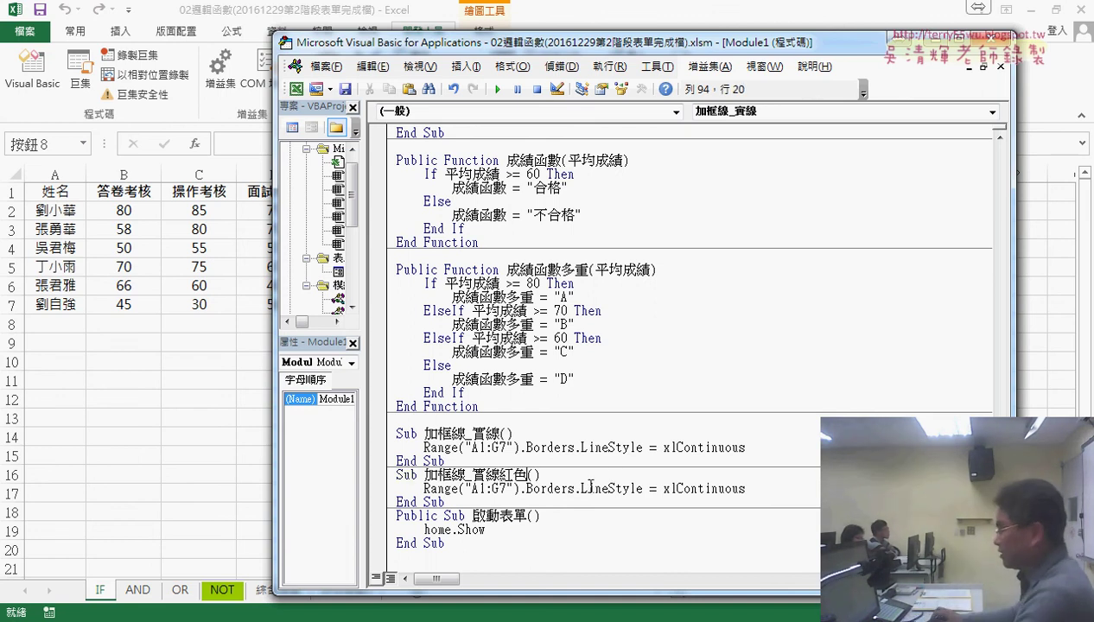
{"action": "left_click_drag", "start_coordinate": [745, 489], "coordinate": [424, 488]}
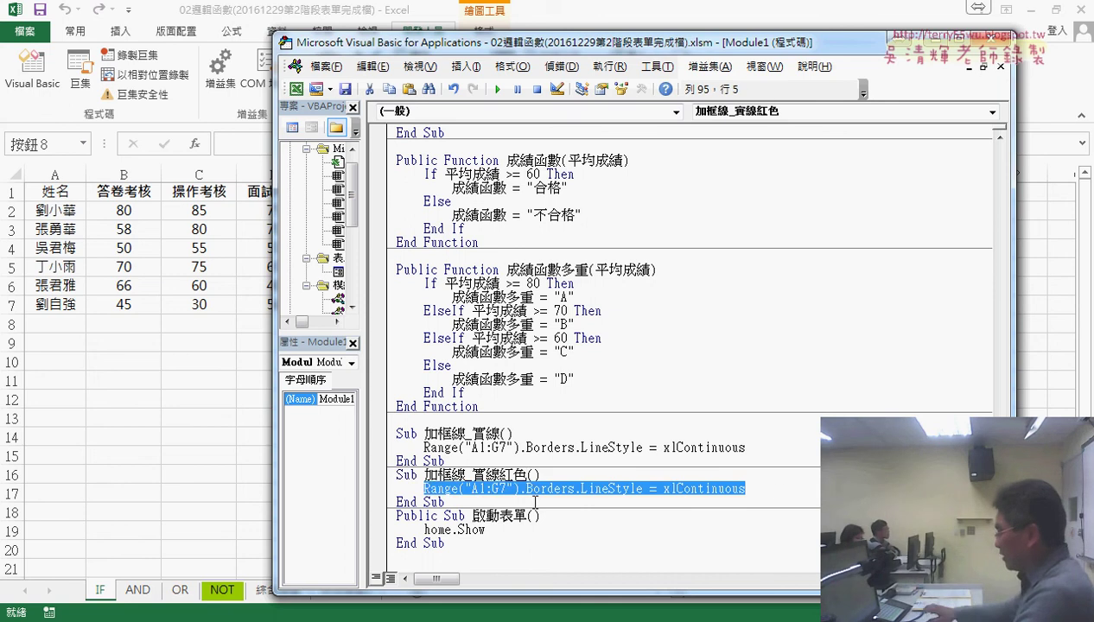
{"action": "left_click", "coordinate": [769, 489]}
{"action": "key", "text": "Return"}
{"action": "type", "text": "Range(\"A1:G7\").Borders.LineStyle = xlContinuous"}
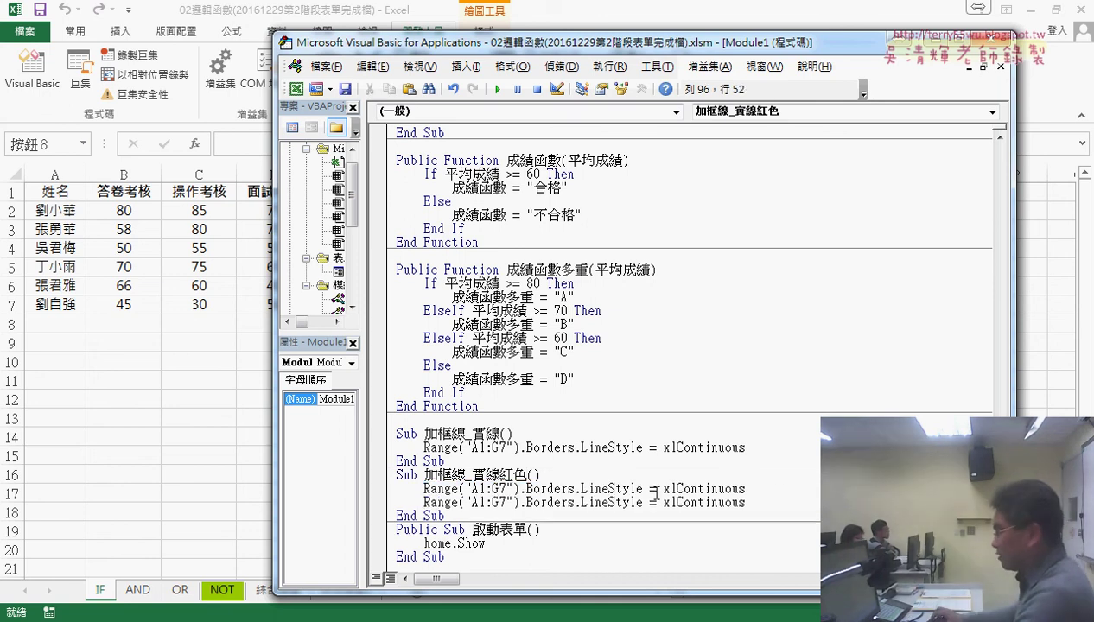
Change the duplicate line to .Borders.Color = RGB(255, 0, 0).
{"action": "left_click_drag", "start_coordinate": [577, 504], "coordinate": [788, 499]}
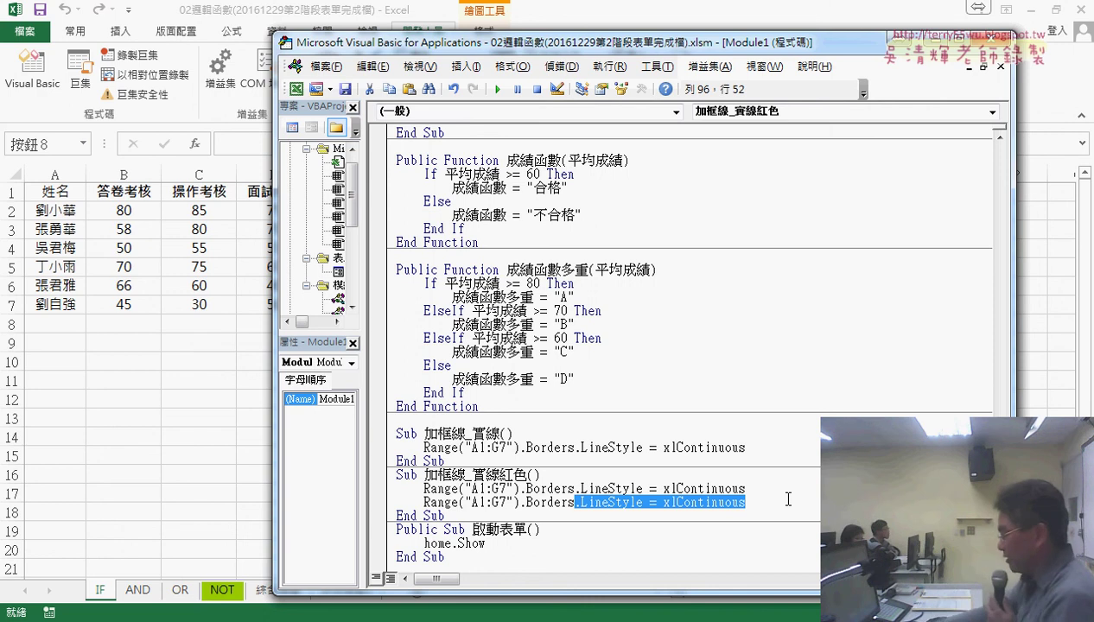
{"action": "type", "text": "."}
{"action": "type", "text": "t"}
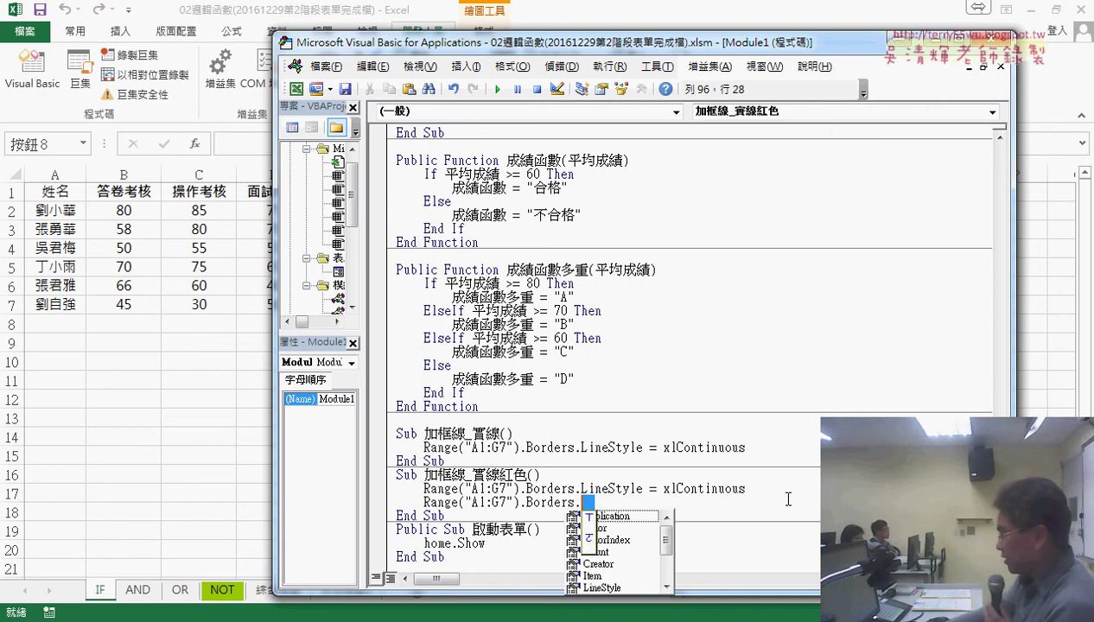
{"action": "type", "text": "c"}
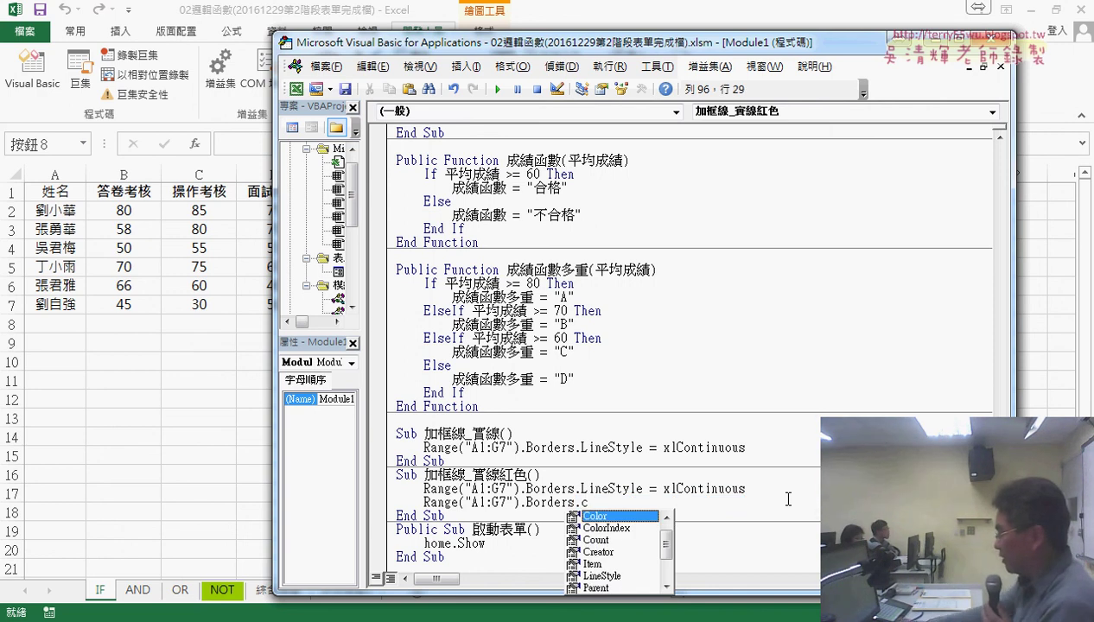
{"action": "key", "text": "space"}
{"action": "type", "text": "="}
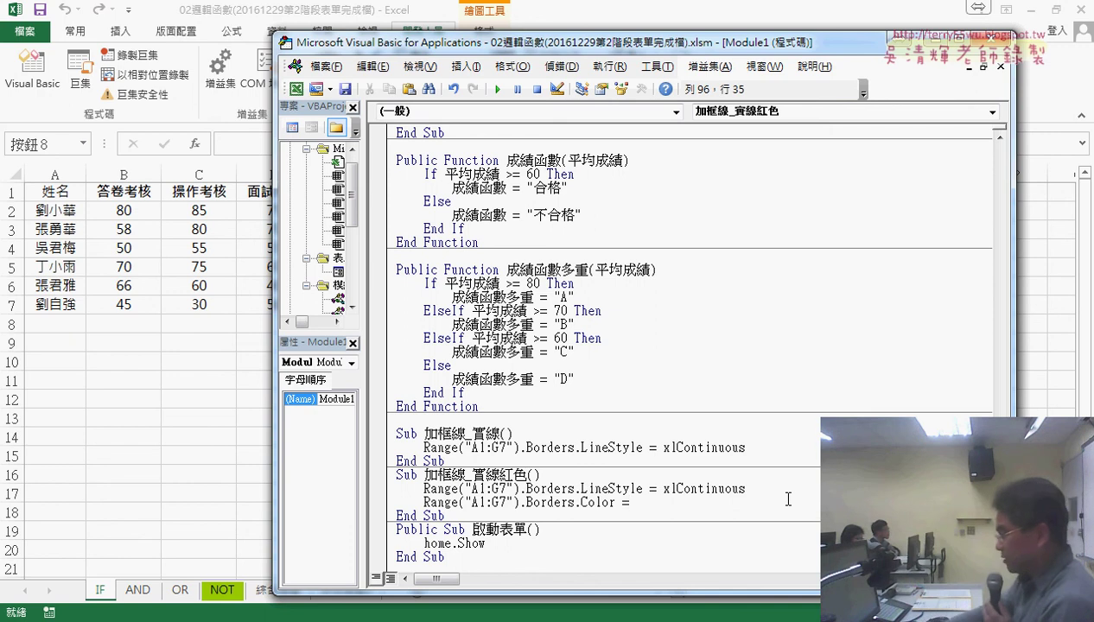
{"action": "type", "text": "rgb"}
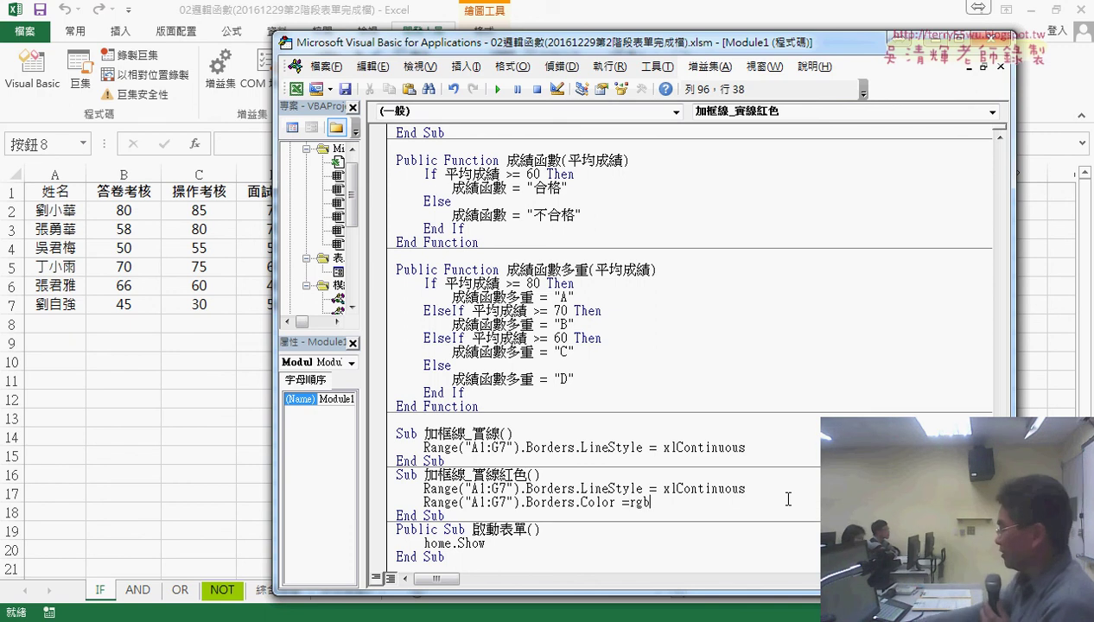
{"action": "type", "text": "("}
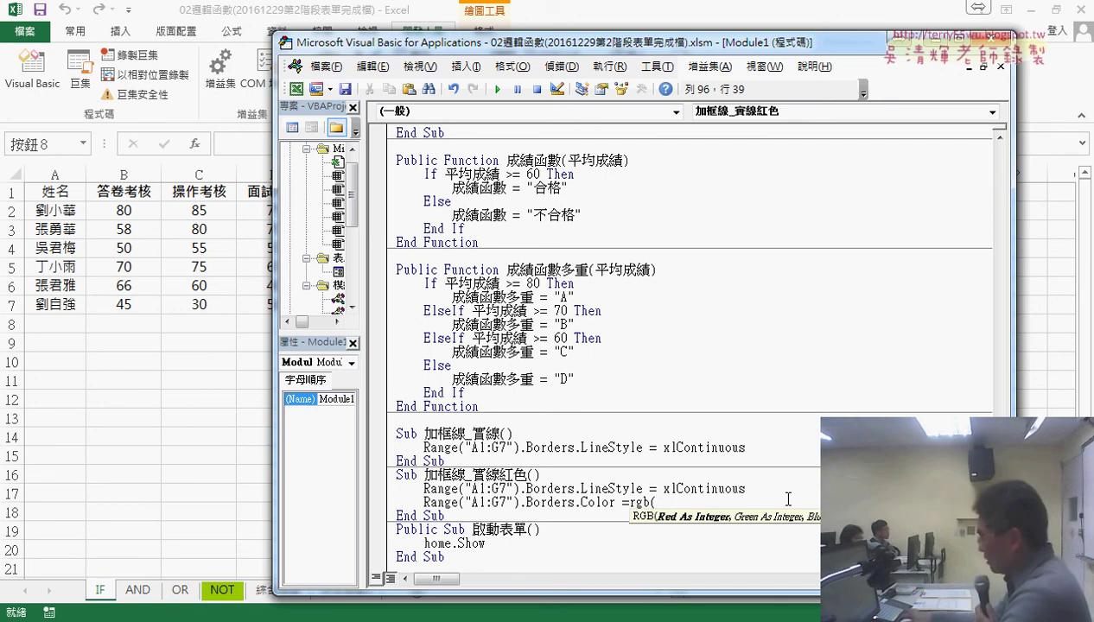
{"action": "type", "text": "255"}
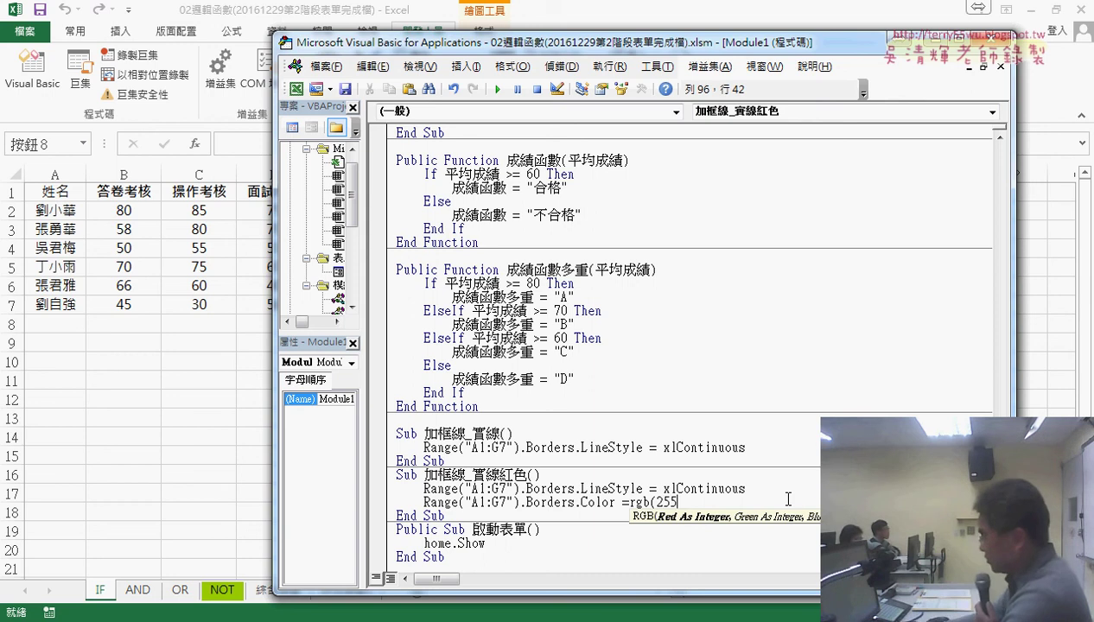
{"action": "type", "text": ", 0"}
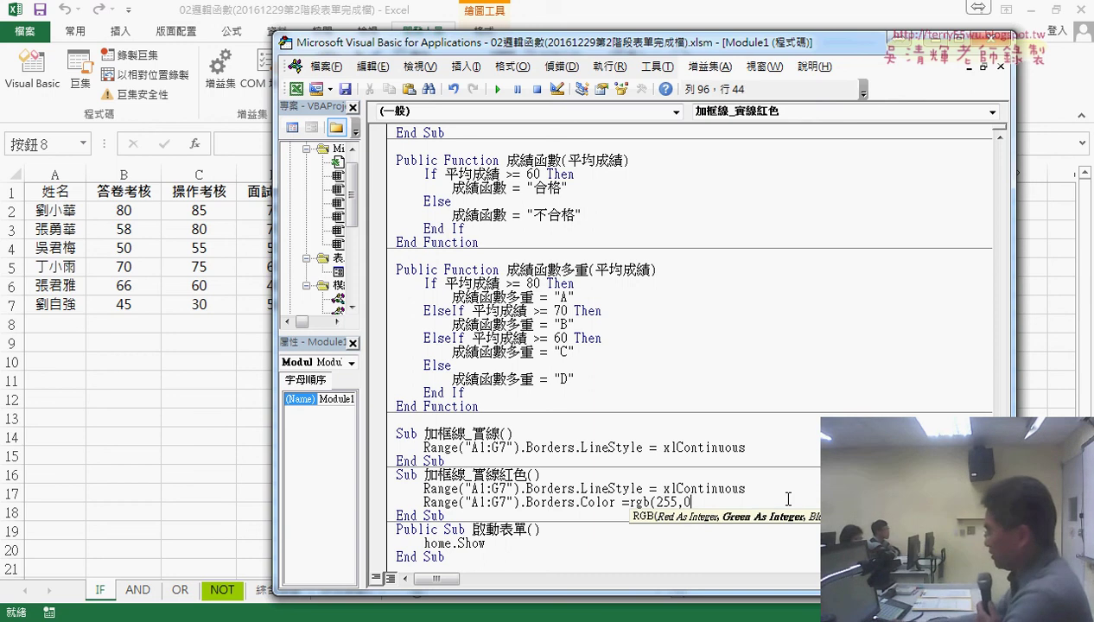
{"action": "type", "text": ", 0)"}
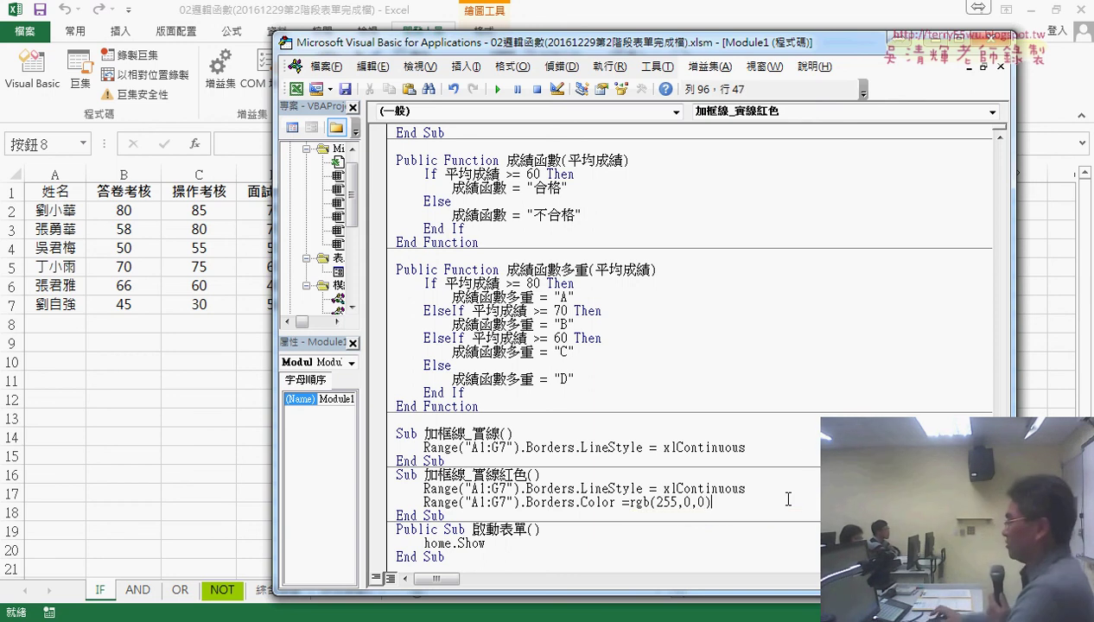
{"action": "left_click", "coordinate": [810, 454]}
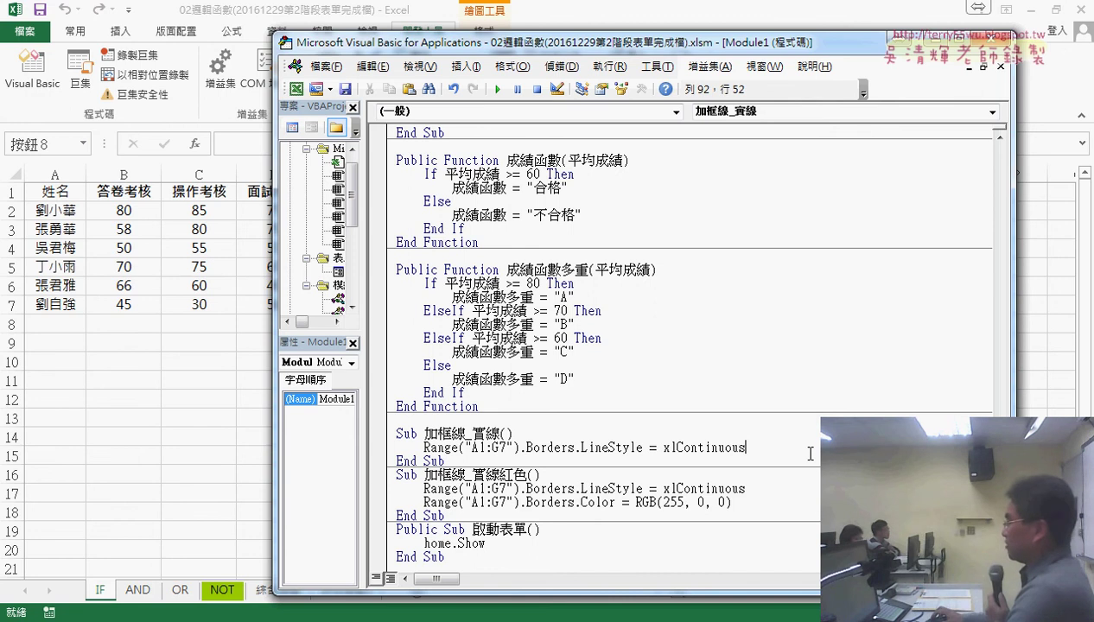
Apply solid borders to table A1:G7 with 加框線_實線, then try 清除框線 and dismiss its error.
{"action": "left_click", "coordinate": [1056, 326]}
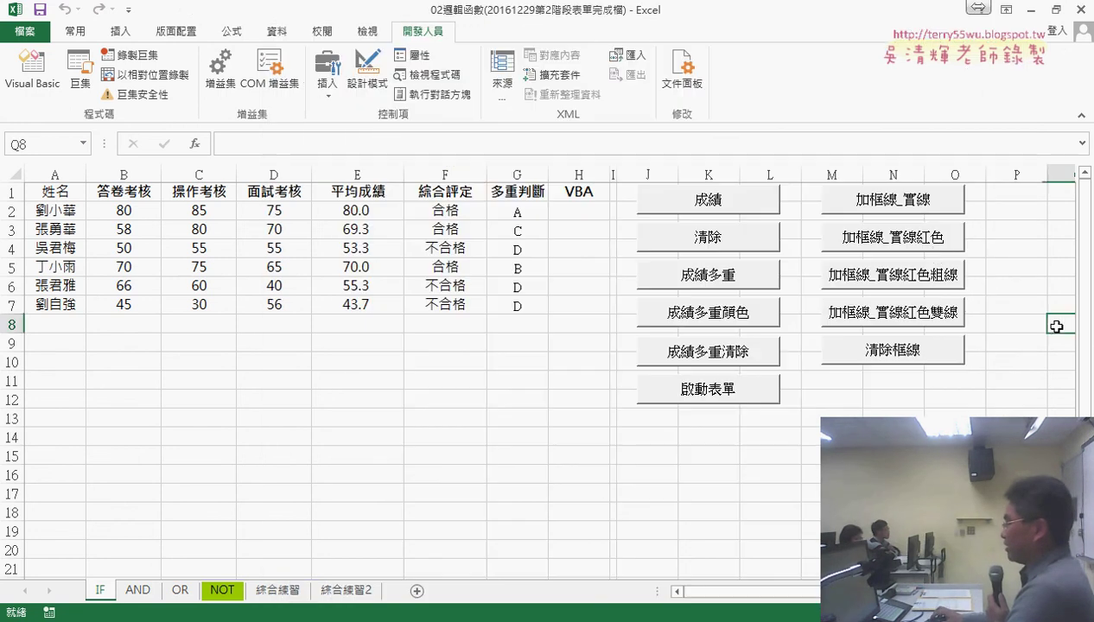
{"action": "left_click", "coordinate": [914, 211]}
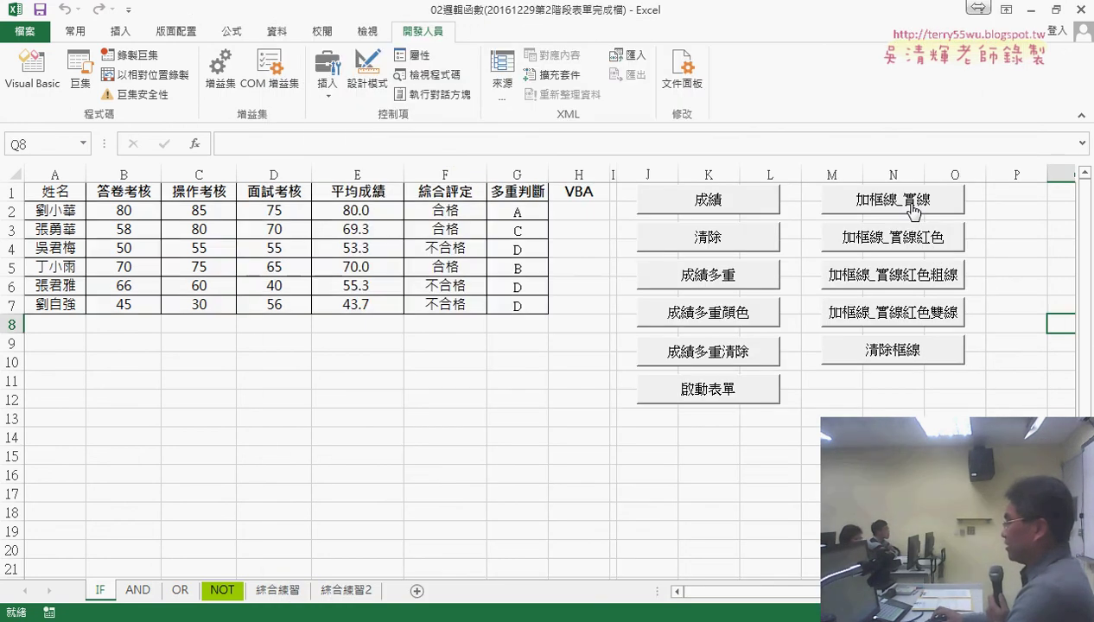
{"action": "left_click", "coordinate": [916, 365]}
{"action": "left_click", "coordinate": [583, 363]}
Run the red solid-border macro 加框線_實線紅色 on table A1:G7.
{"action": "right_click", "coordinate": [902, 353]}
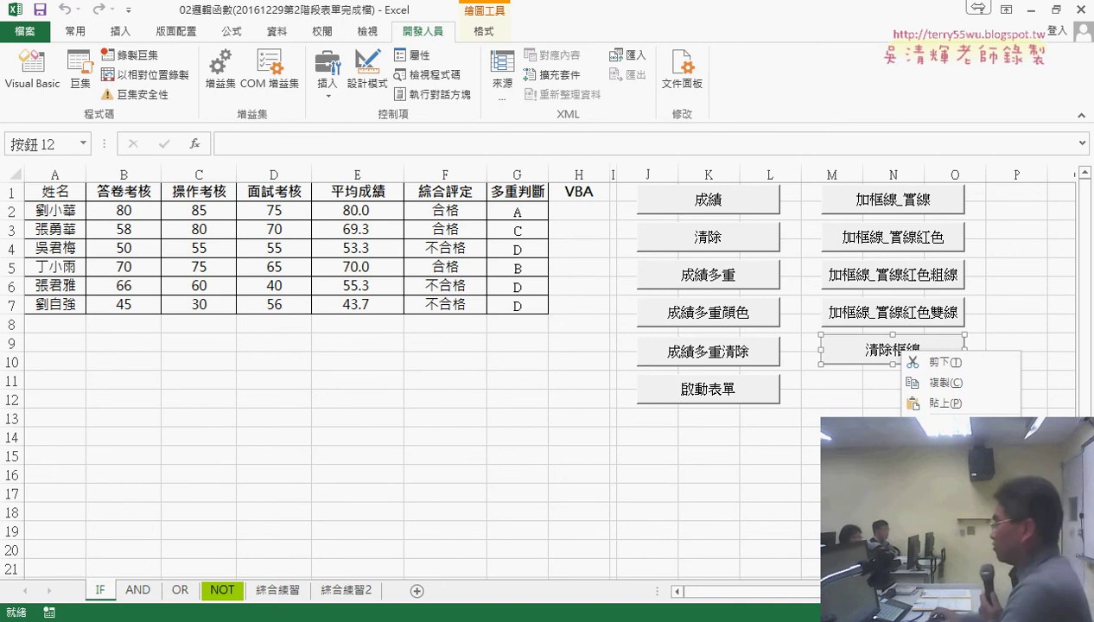
{"action": "key", "text": "Escape"}
{"action": "left_click", "coordinate": [931, 249]}
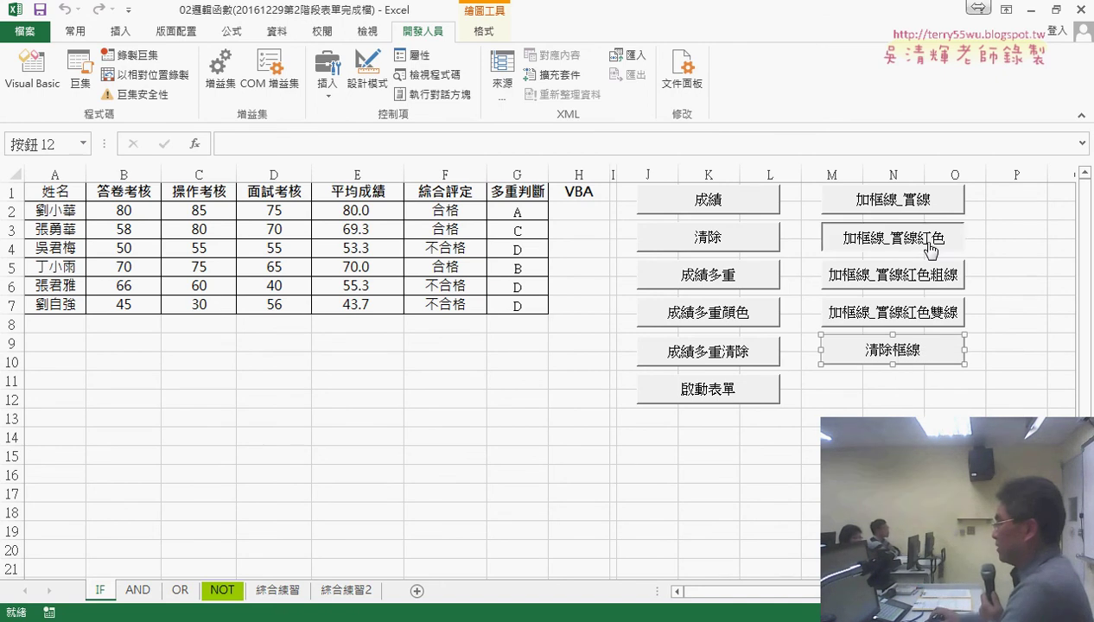